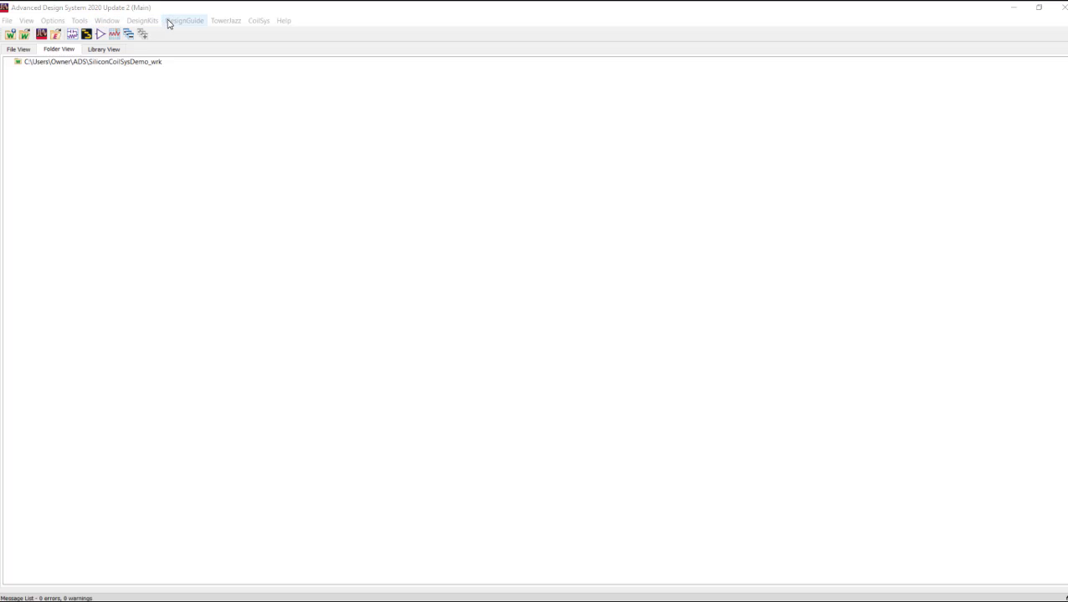
- Review the PDK libraries used by the workspace in the library manager
left_click(147, 25)
left_click(156, 54)
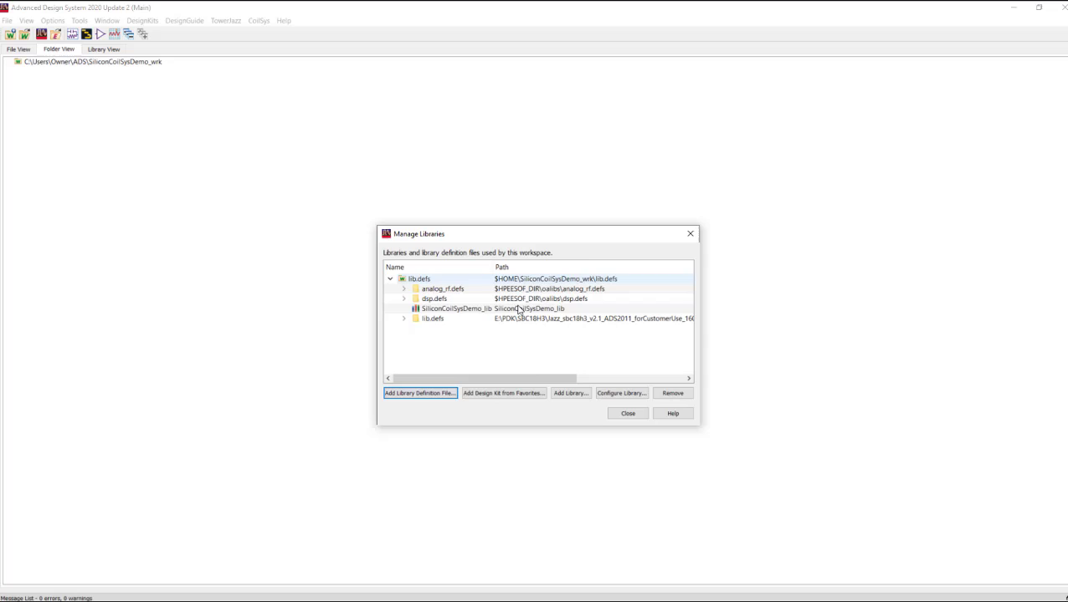
left_click(442, 319)
left_click(403, 319)
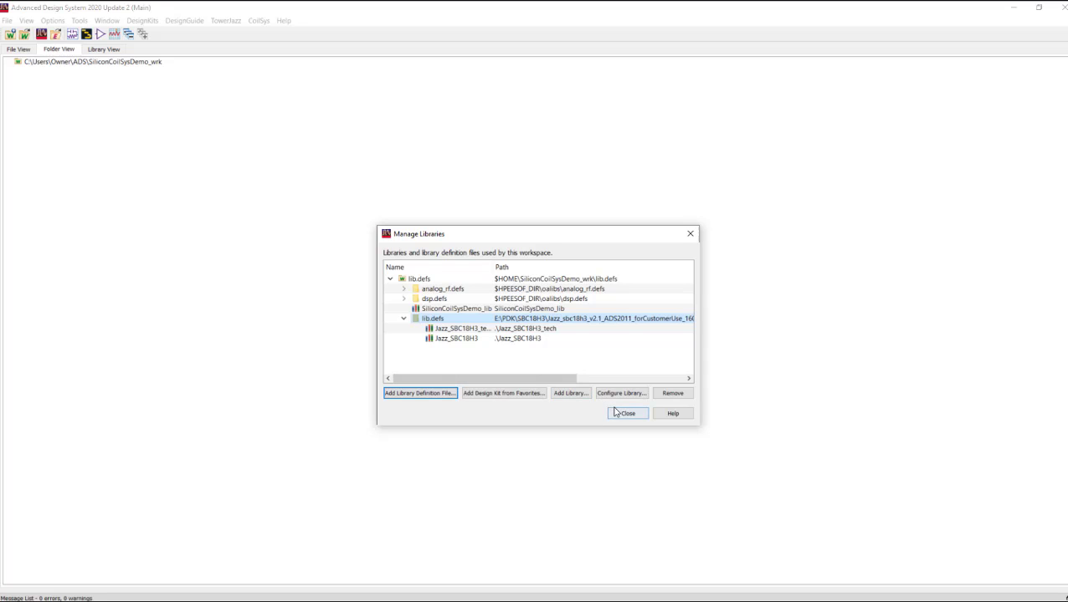
left_click(621, 415)
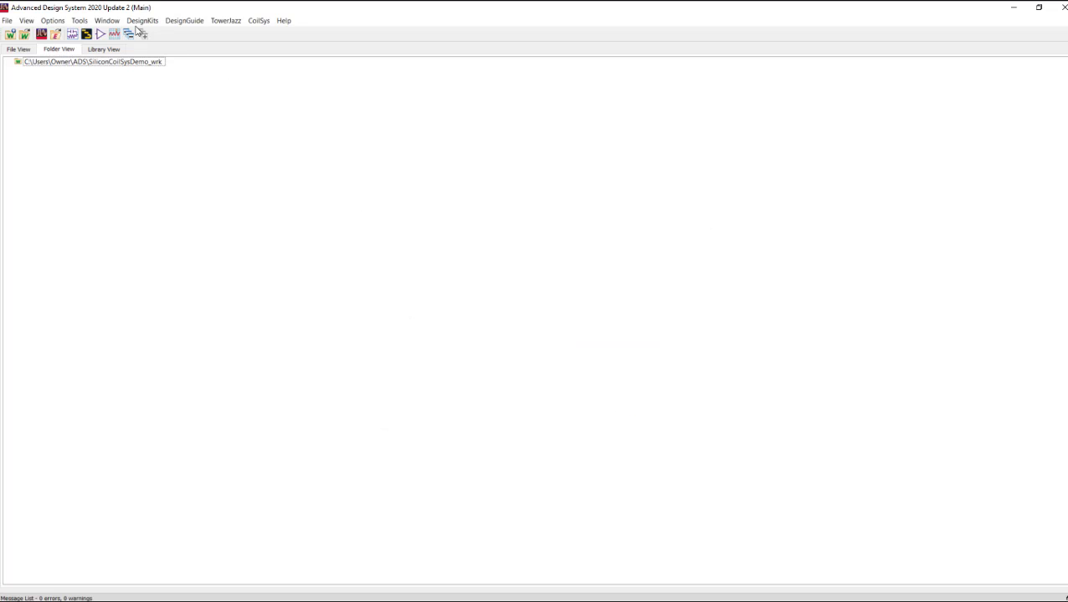
- Confirm the CoilSys add-on is enabled in the application features list
left_click(141, 21)
mouse_move(74, 23)
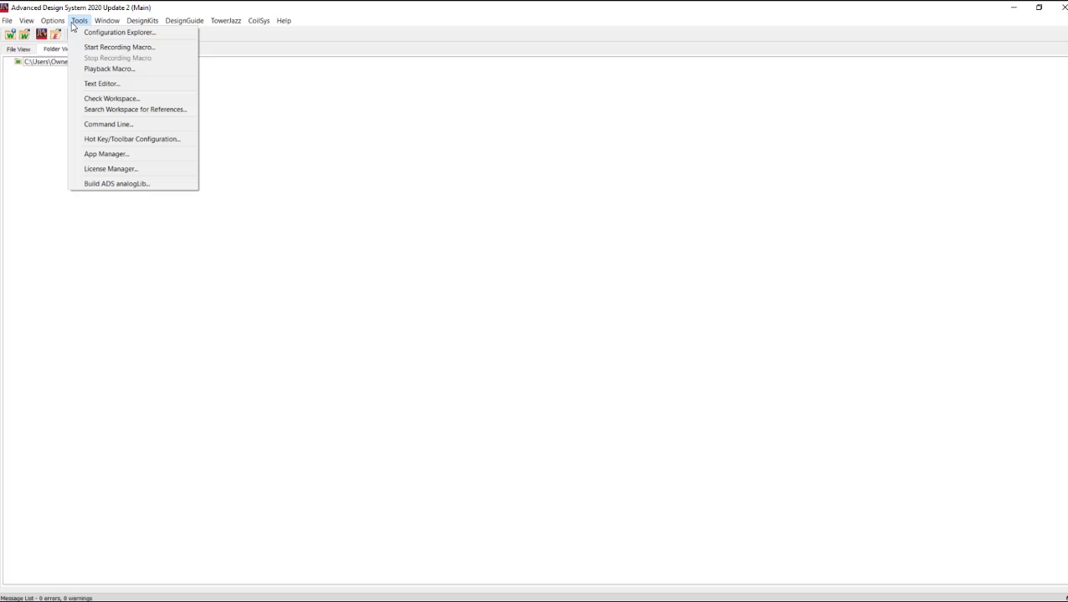
left_click(104, 154)
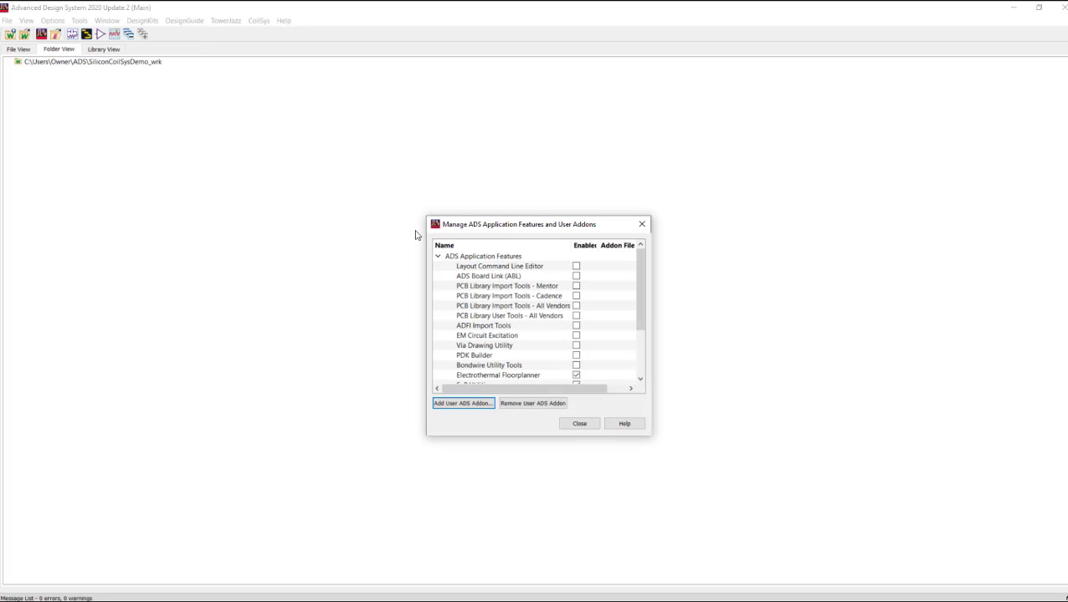
left_click_drag(640, 297, 646, 340)
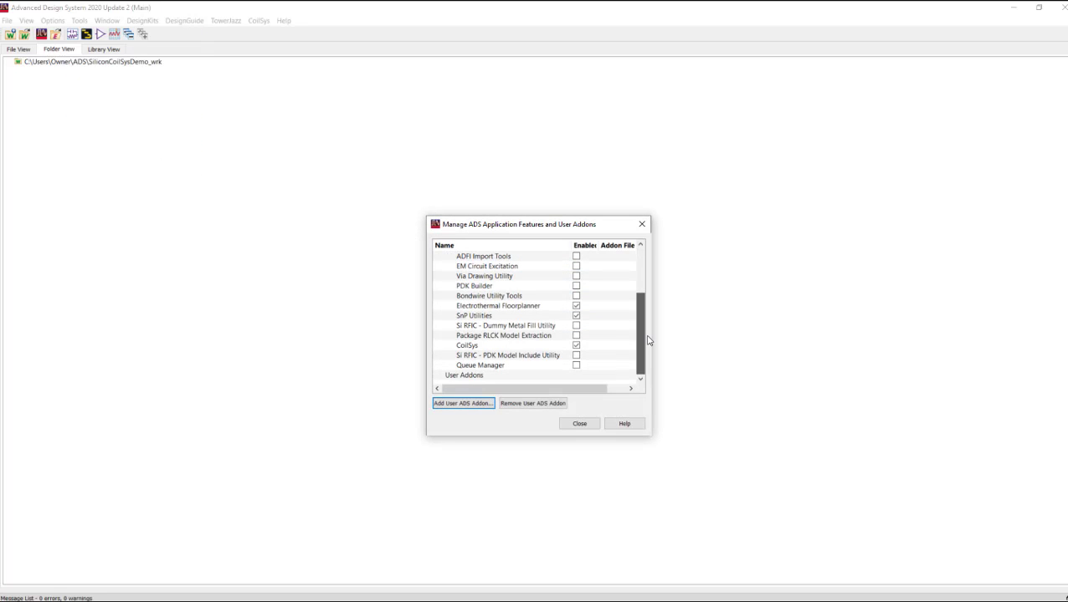
left_click(610, 347)
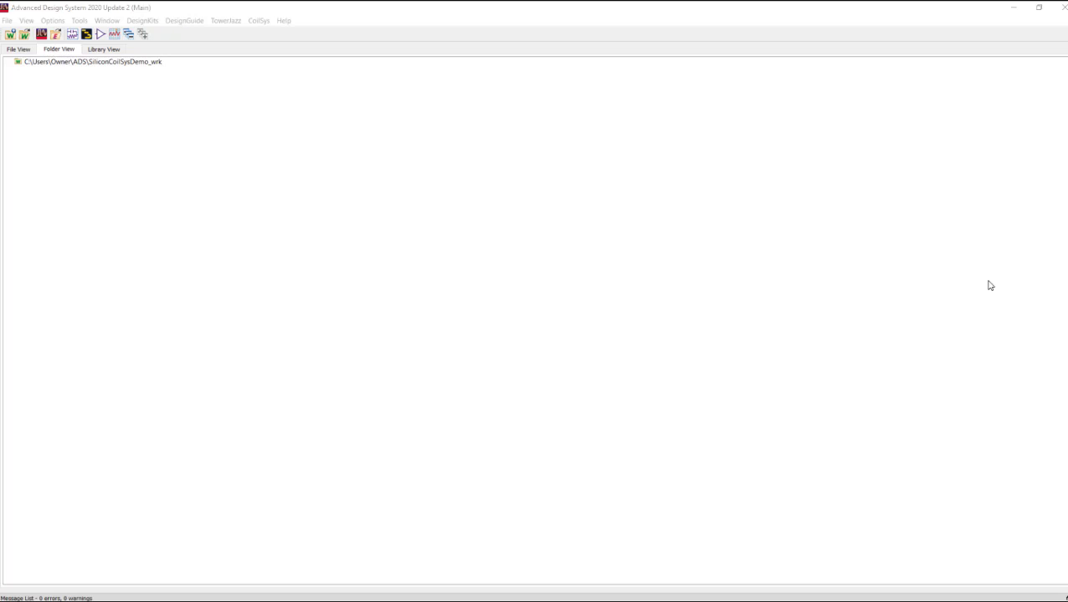
- Create layout cell_1 with Jazz_SBC18H3 technology and review its substrate stackup
left_click(86, 34)
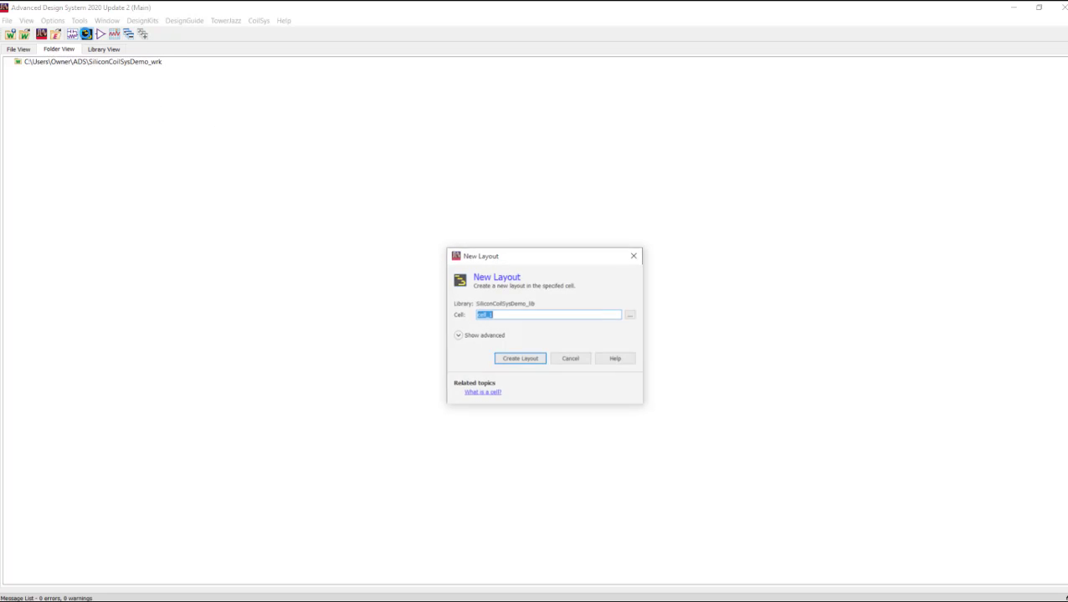
left_click(528, 361)
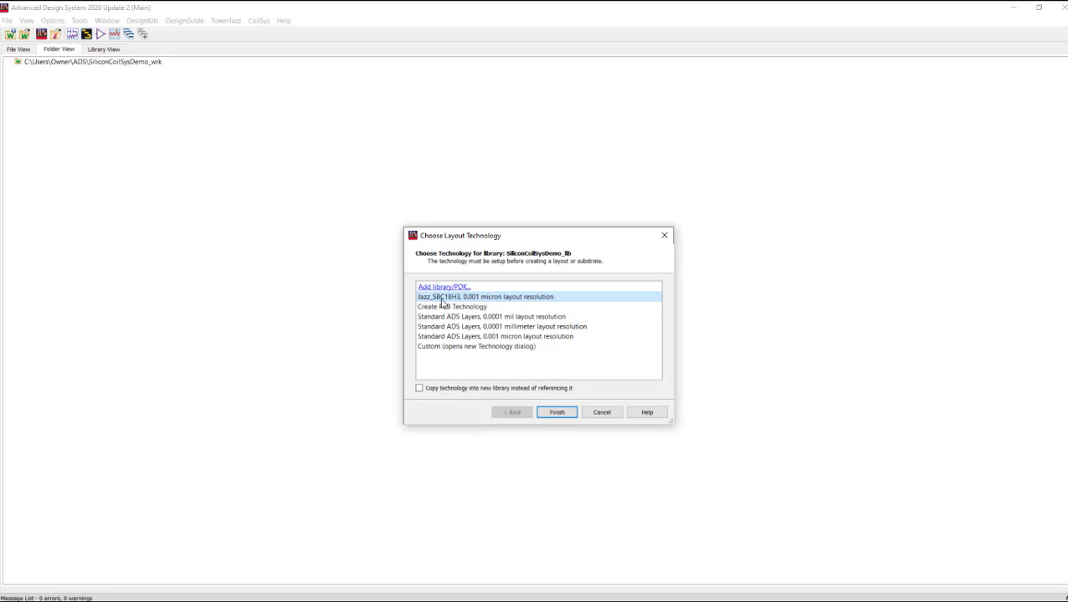
left_click(554, 415)
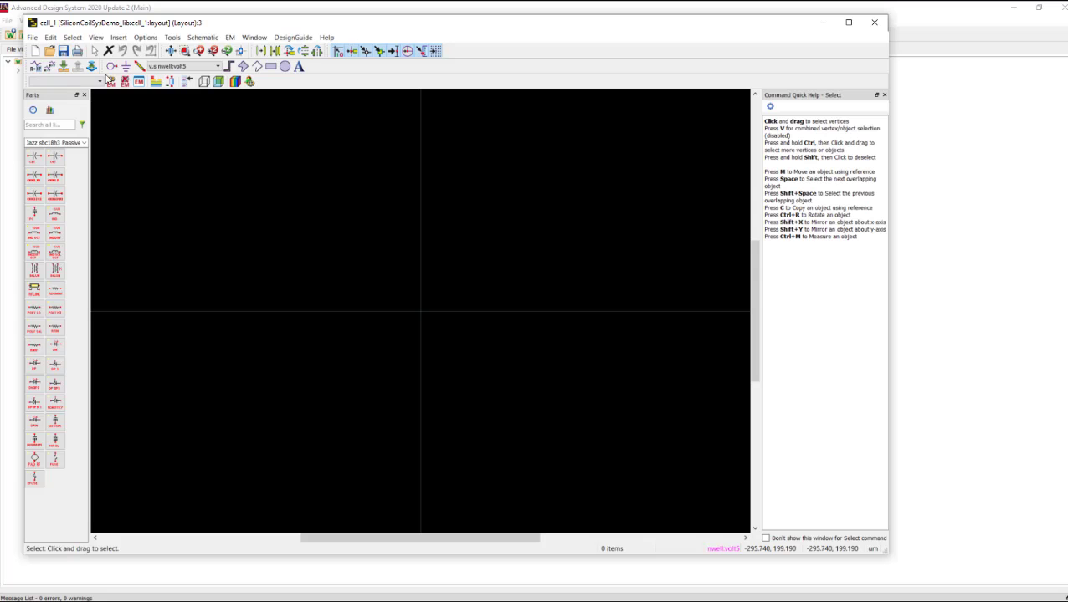
left_click(156, 81)
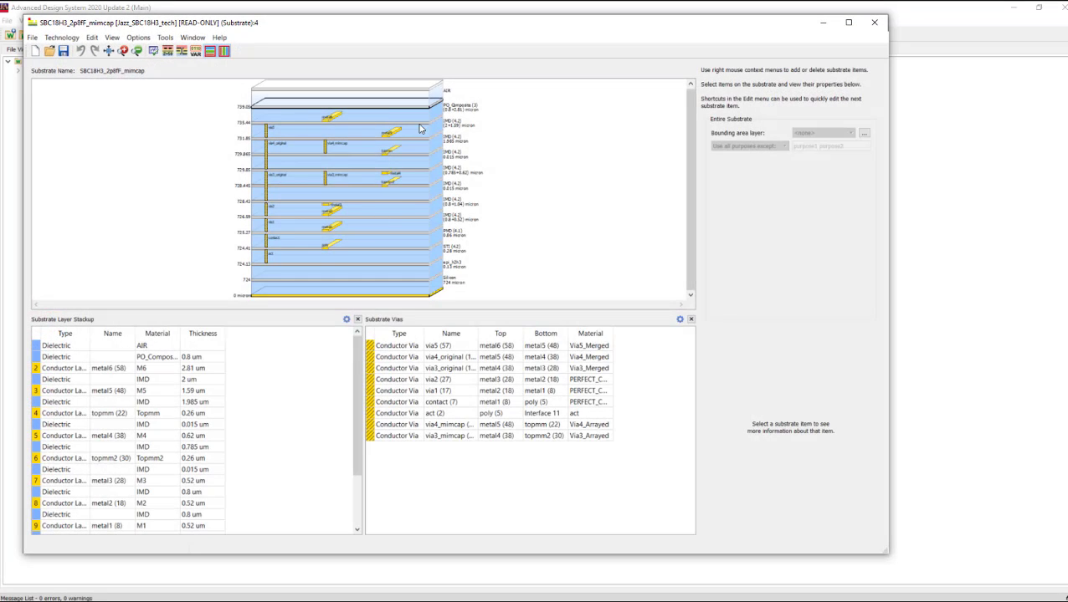
scroll(348, 122, "up", 2)
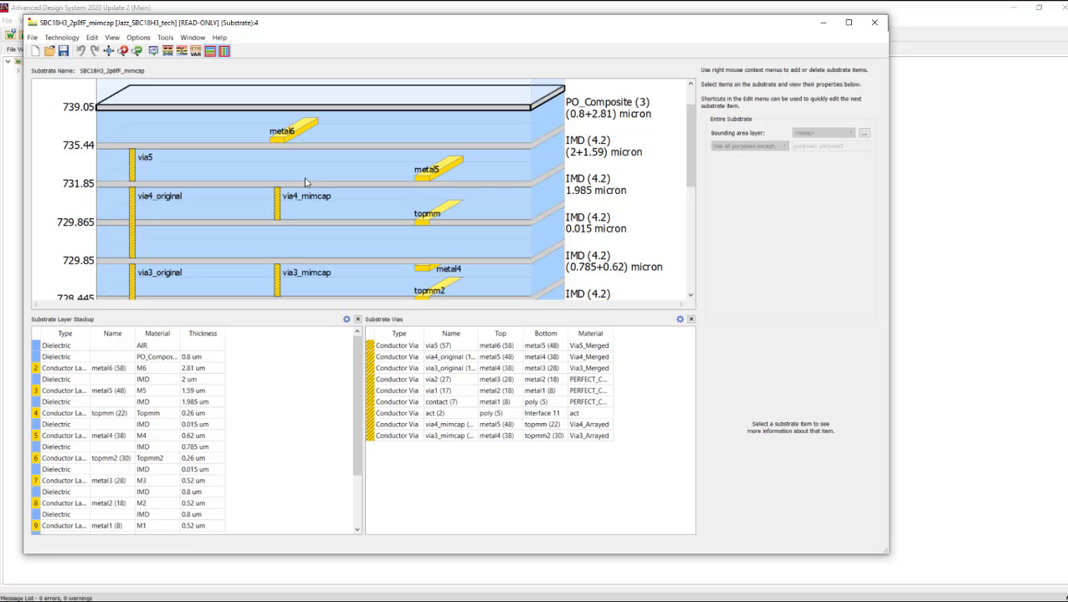
scroll(358, 198, "down", 1)
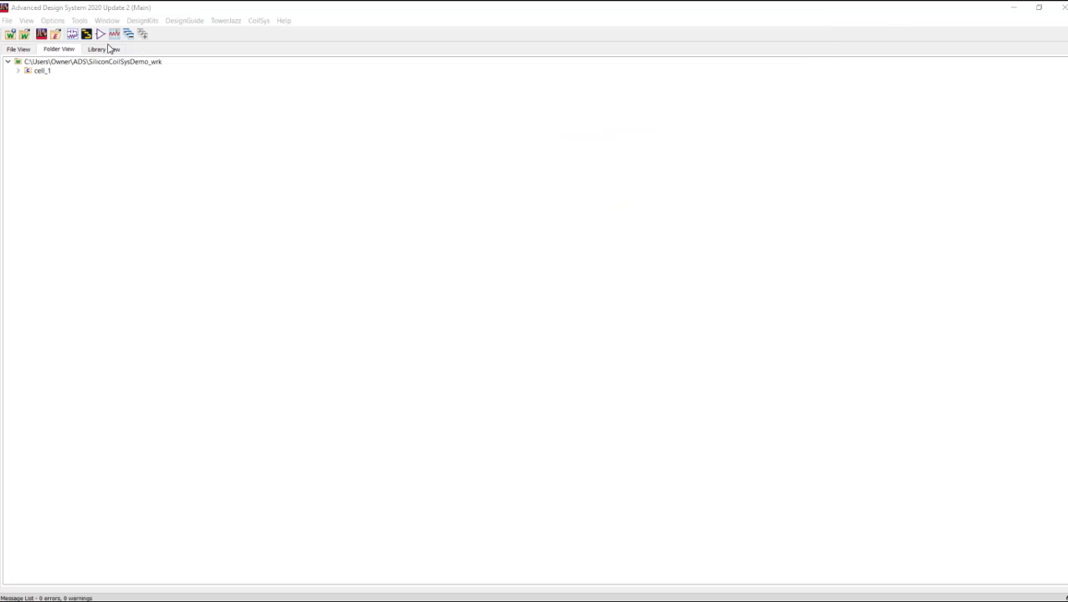
- Start a new CoilSys inductor pcell and name the cell Balun1
left_click(249, 22)
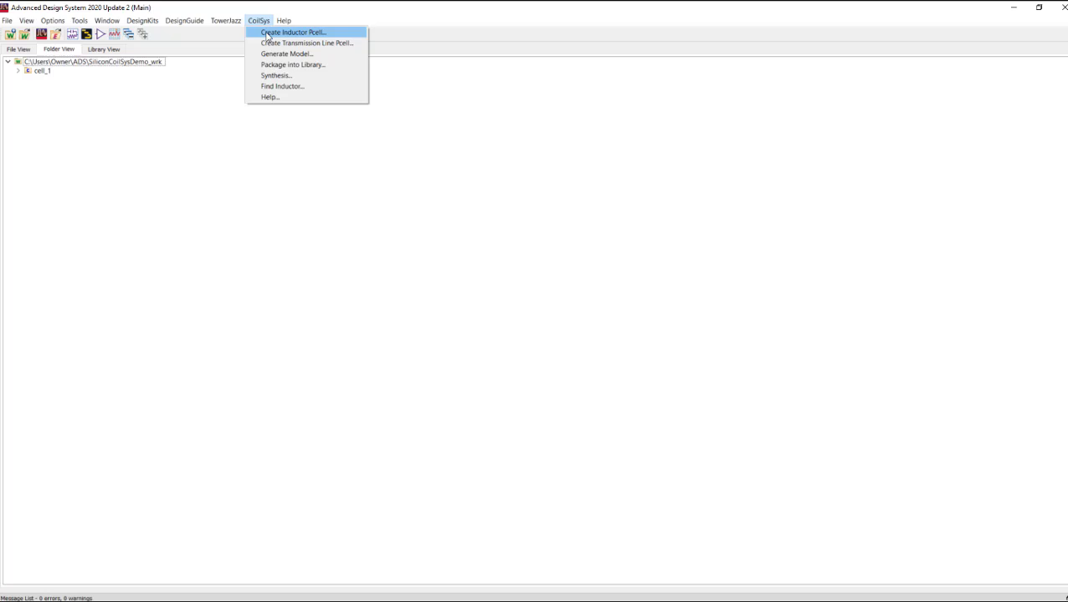
left_click(268, 33)
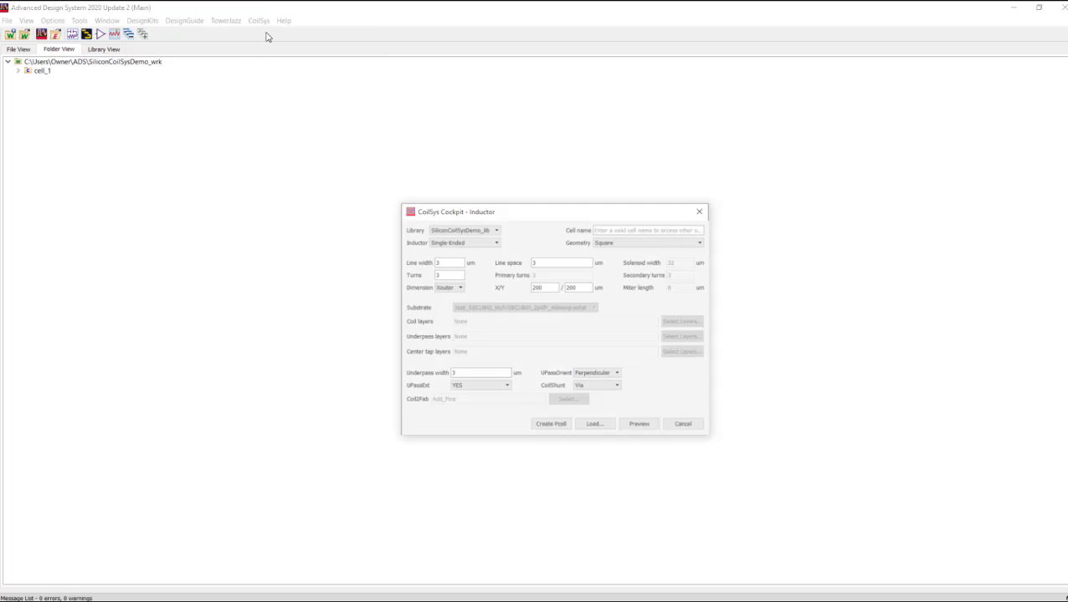
left_click(632, 229)
type("8")
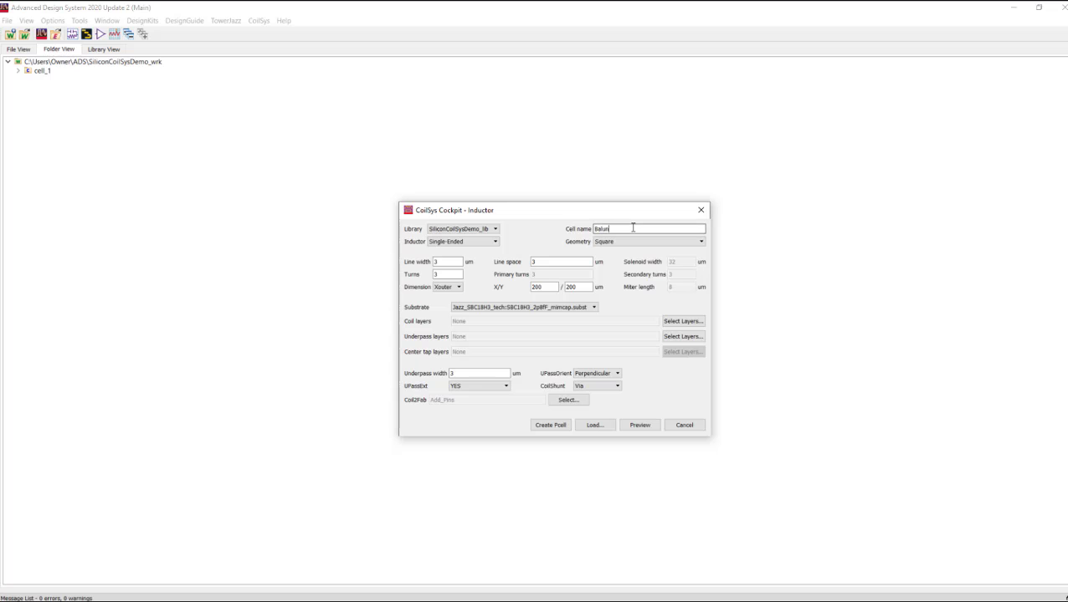
- Make the inductor a Balun with Octagonal_Vert_Coupled_sym geometry
left_click(636, 241)
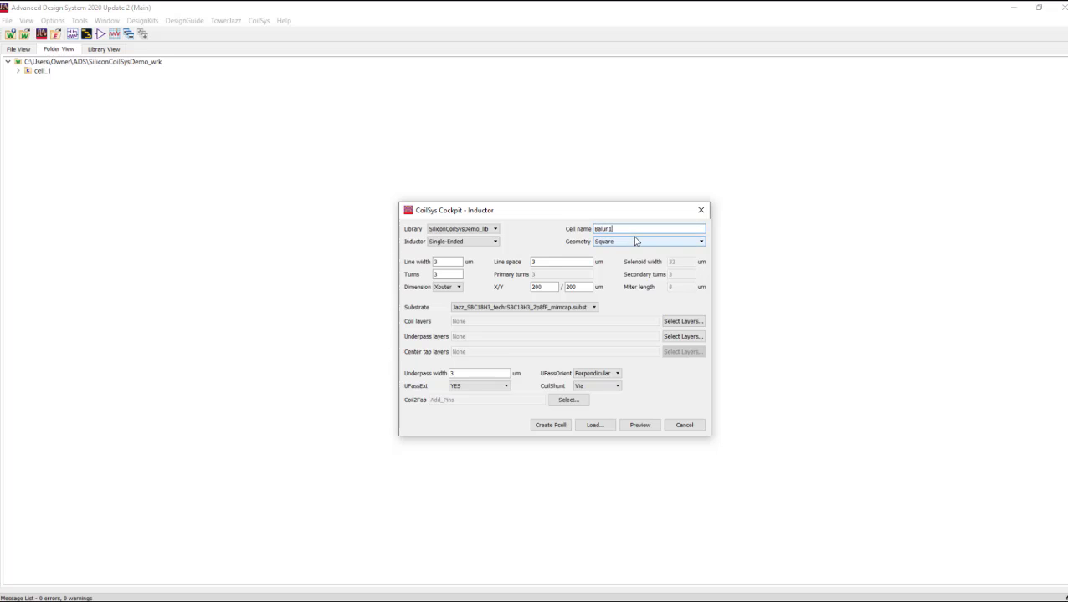
left_click(619, 257)
left_click(468, 241)
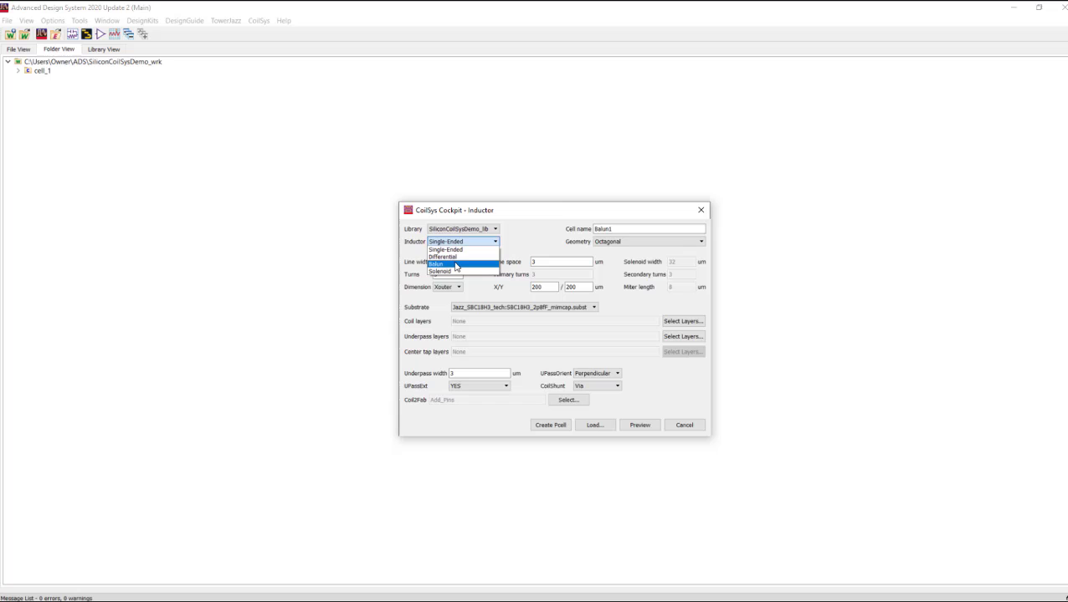
left_click(456, 266)
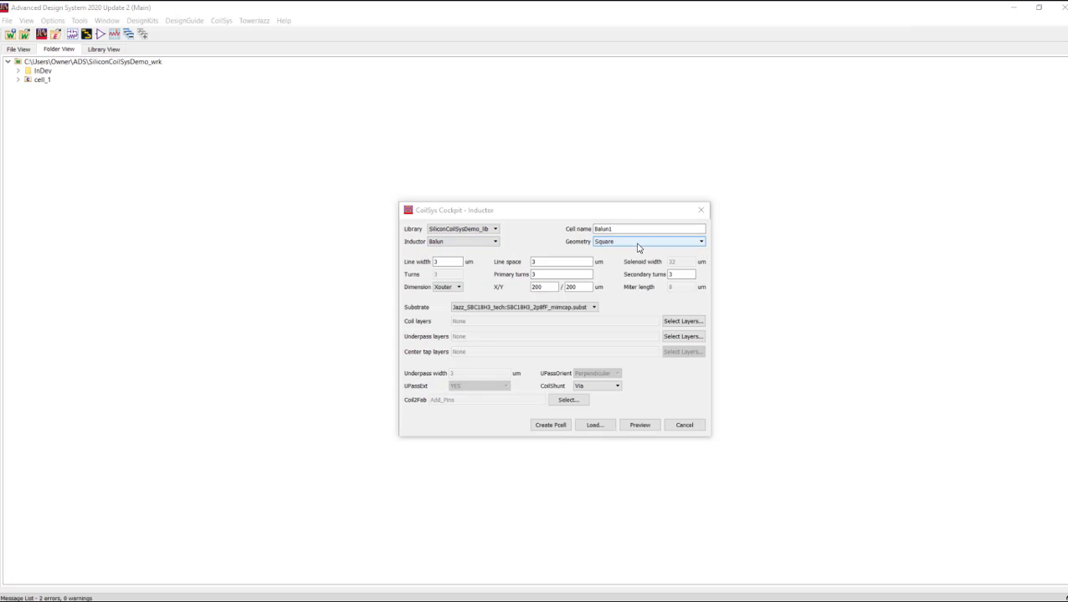
left_click(637, 244)
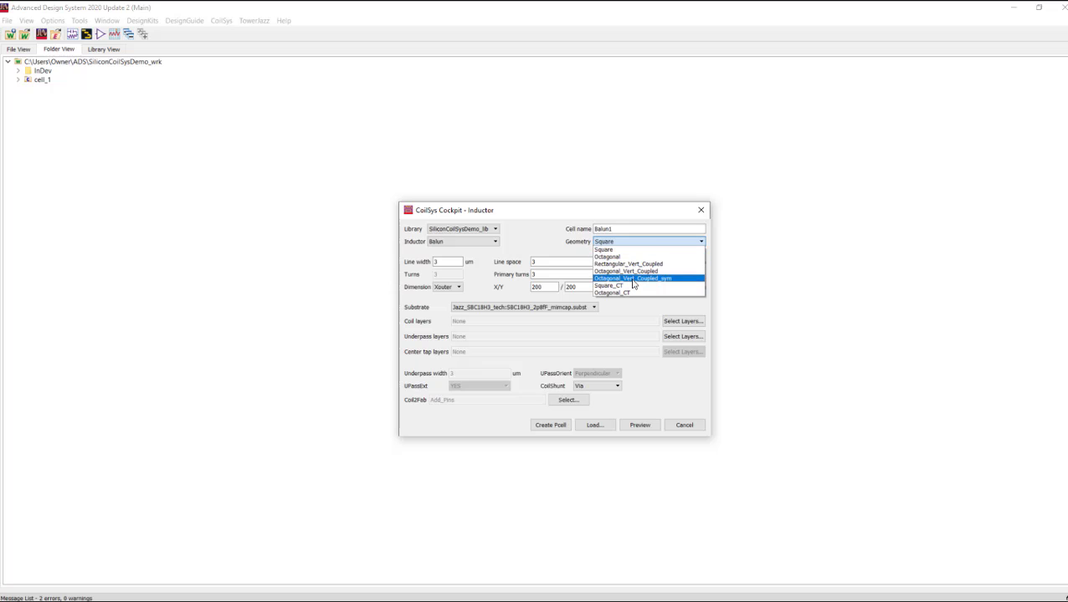
left_click(633, 278)
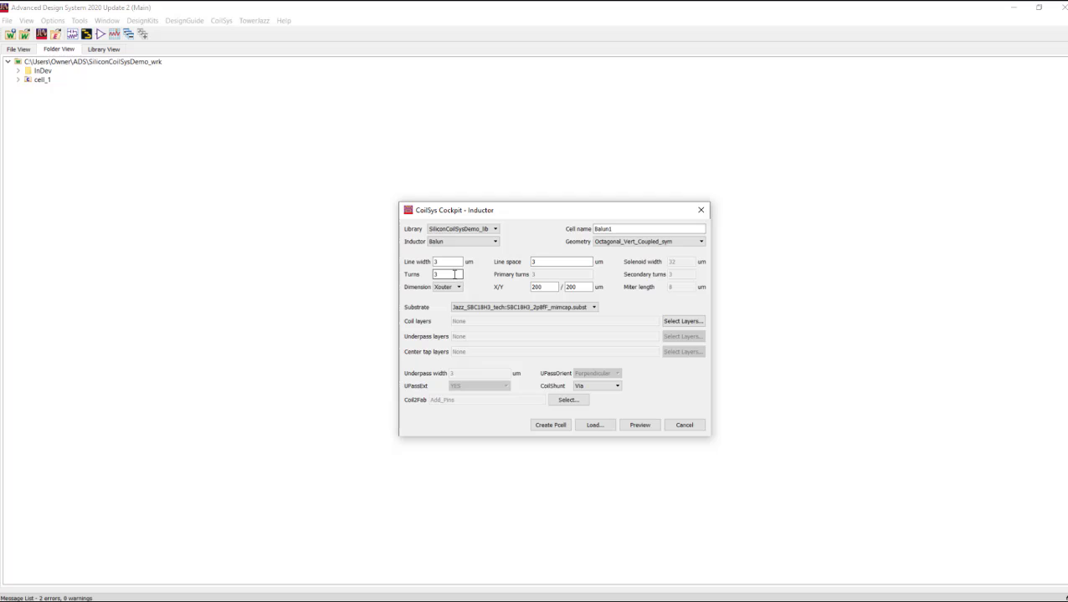
- Set the coil X and Y dimensions to 110 by 110 um
left_click_drag(542, 287, 520, 295)
type("90")
type("110")
left_click_drag(543, 288, 528, 288)
type("1")
left_click(683, 321)
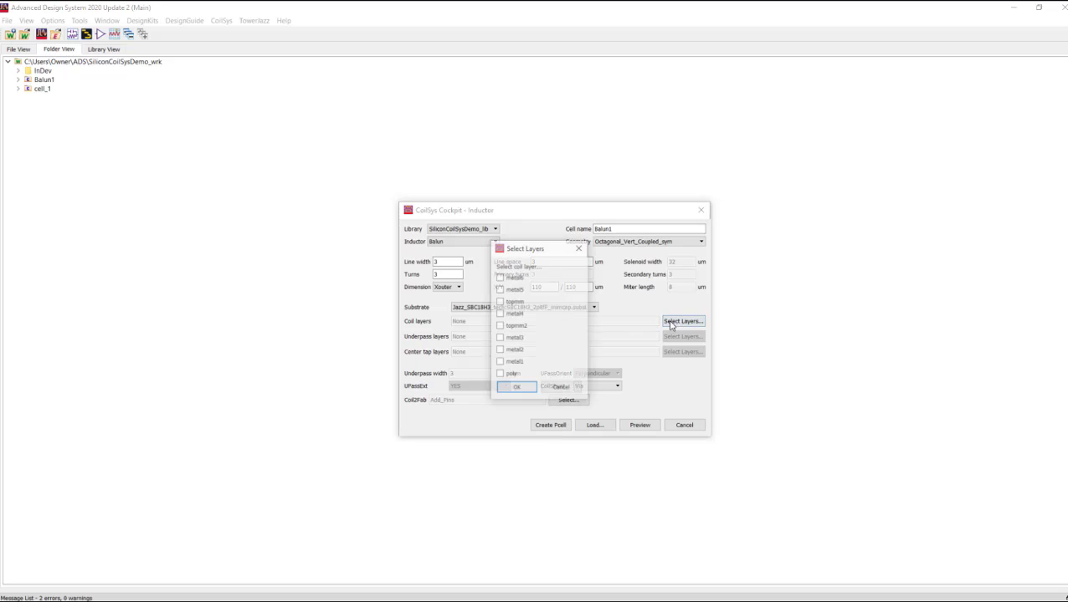
left_click(501, 279)
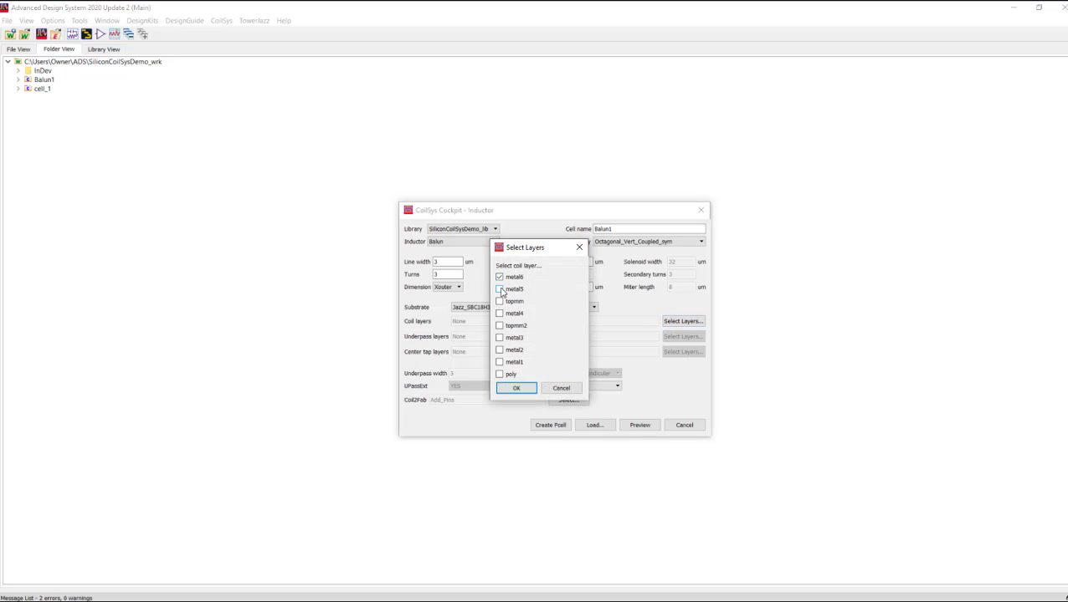
left_click(500, 290)
left_click(500, 314)
left_click(499, 338)
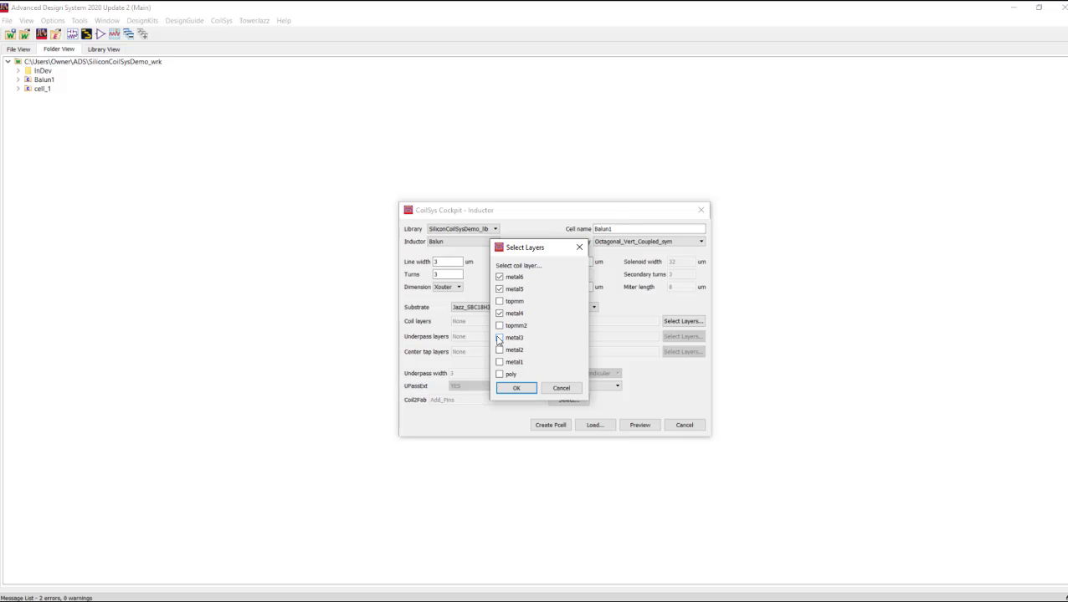
left_click(520, 389)
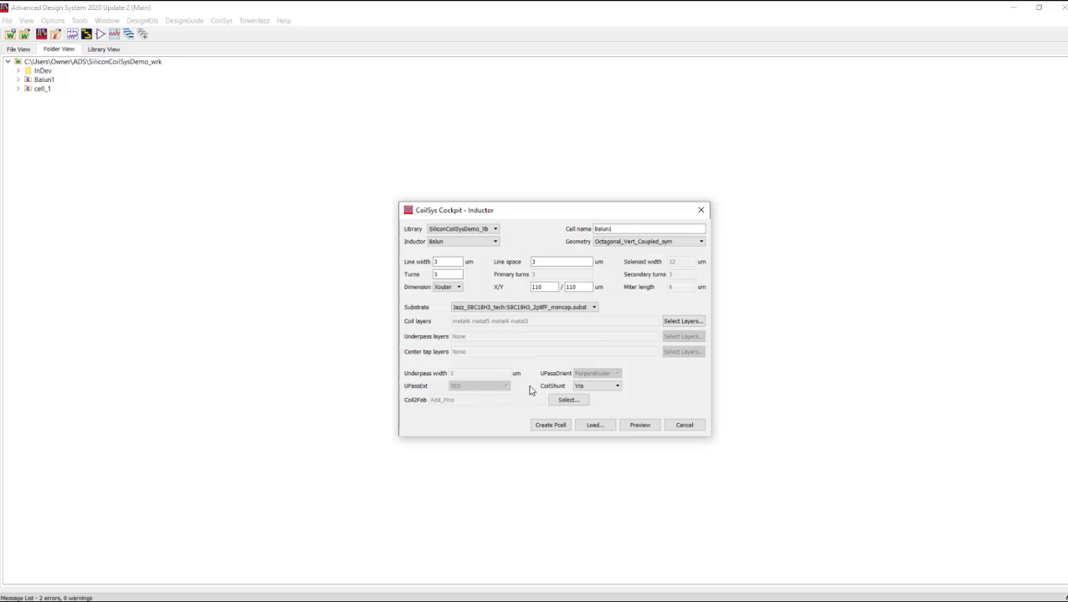
left_click(551, 427)
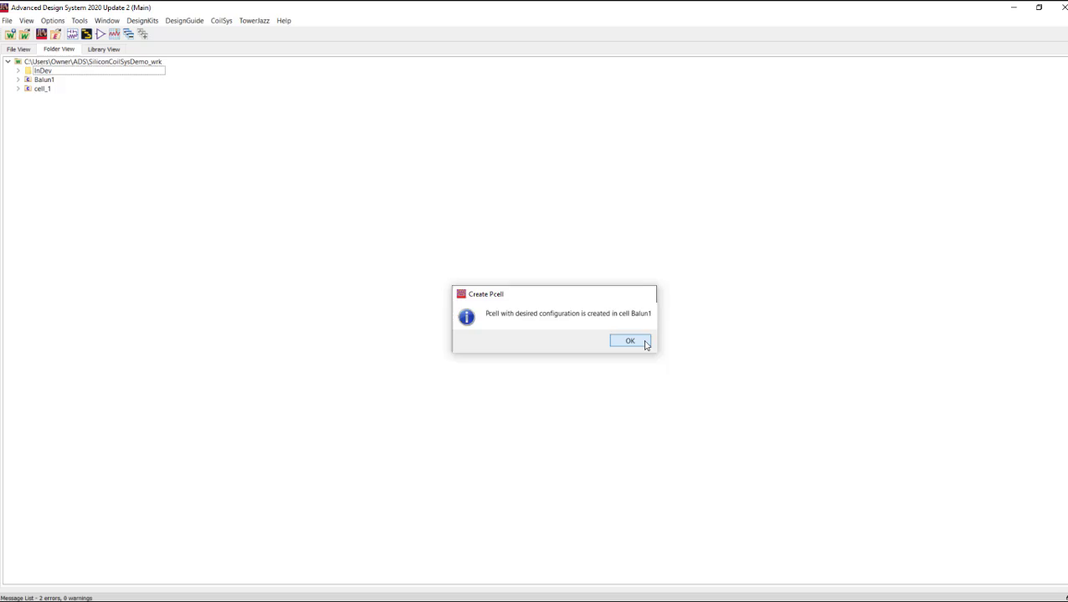
left_click(643, 343)
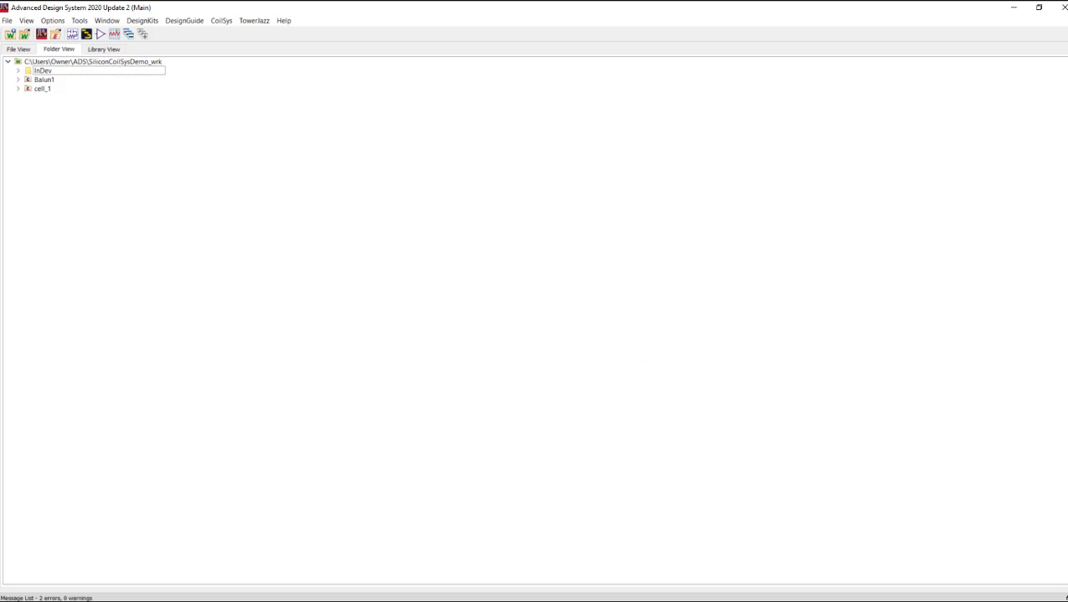
- Open the Balun1 layout in 3D, copying the existing substrate as master tech.subst
left_click(18, 80)
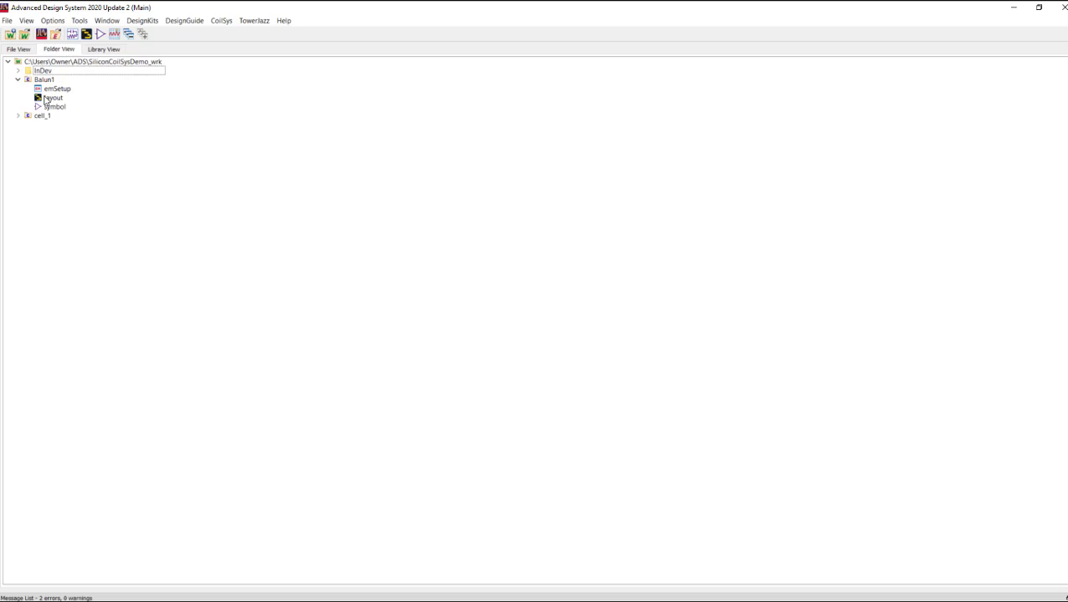
double_click(48, 98)
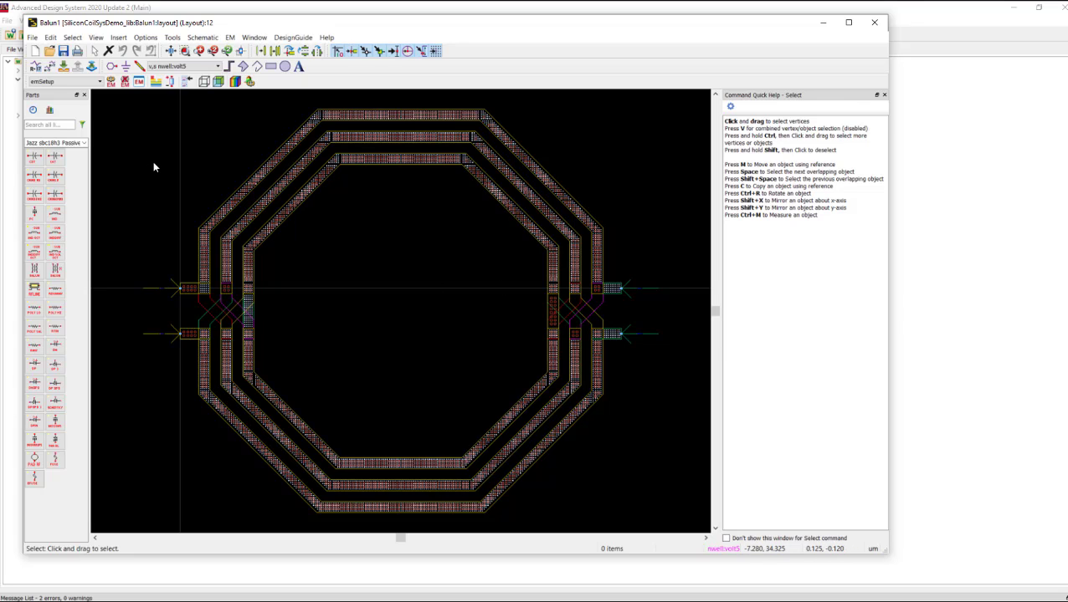
key("ctrl+3")
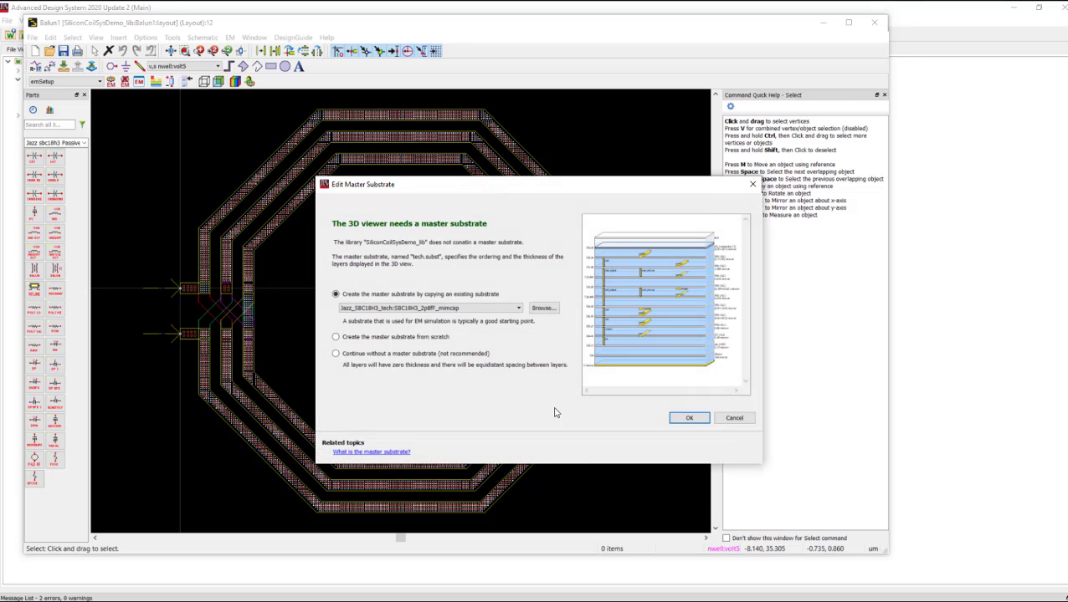
left_click(676, 416)
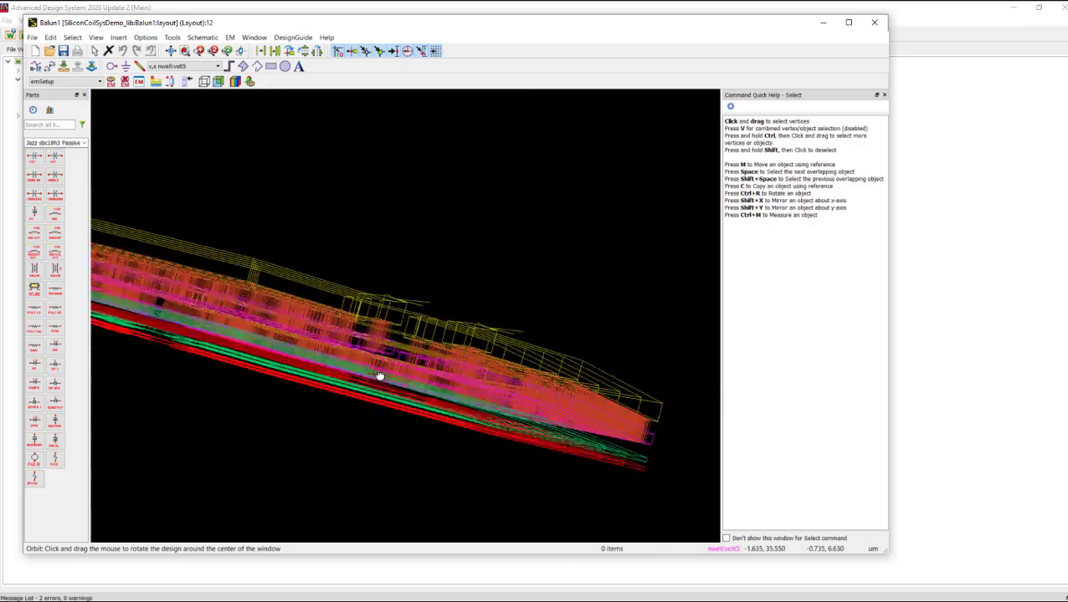
- Orbit and pan the 3D balun view, then close the Balun1 layout
left_click_drag(381, 374, 413, 351)
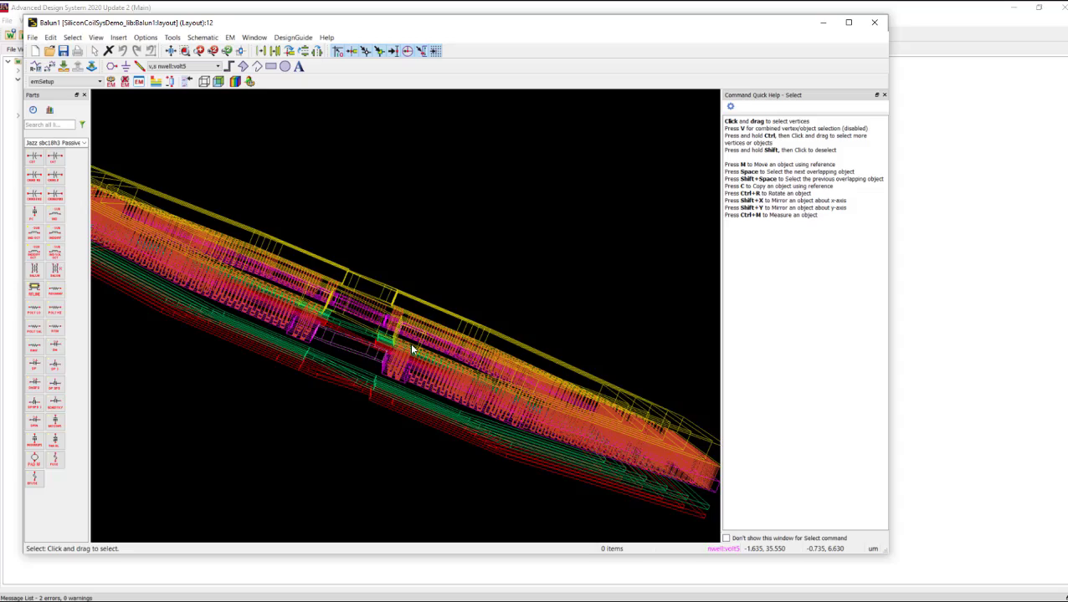
left_click_drag(541, 319, 407, 321)
key("Escape")
left_click_drag(528, 321, 398, 302)
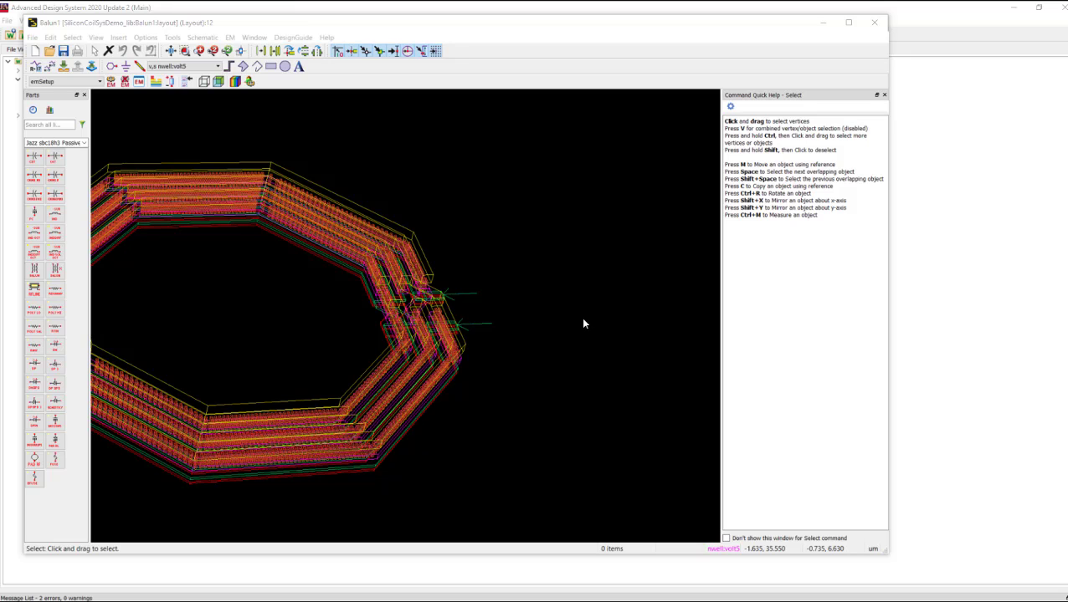
left_click(576, 322)
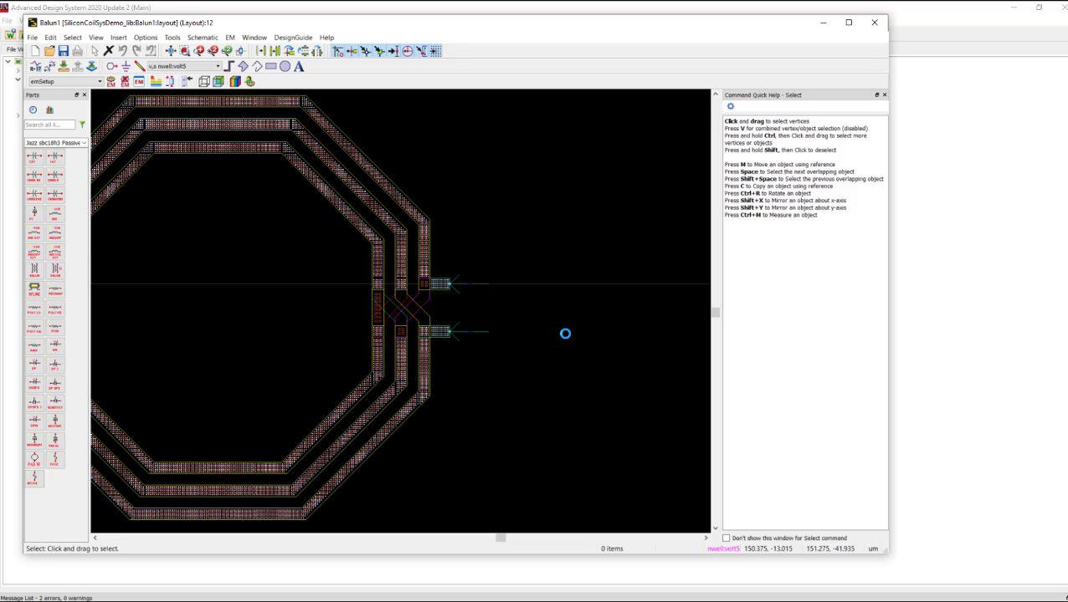
scroll(376, 301, "down", 3)
scroll(377, 315, "up", 1)
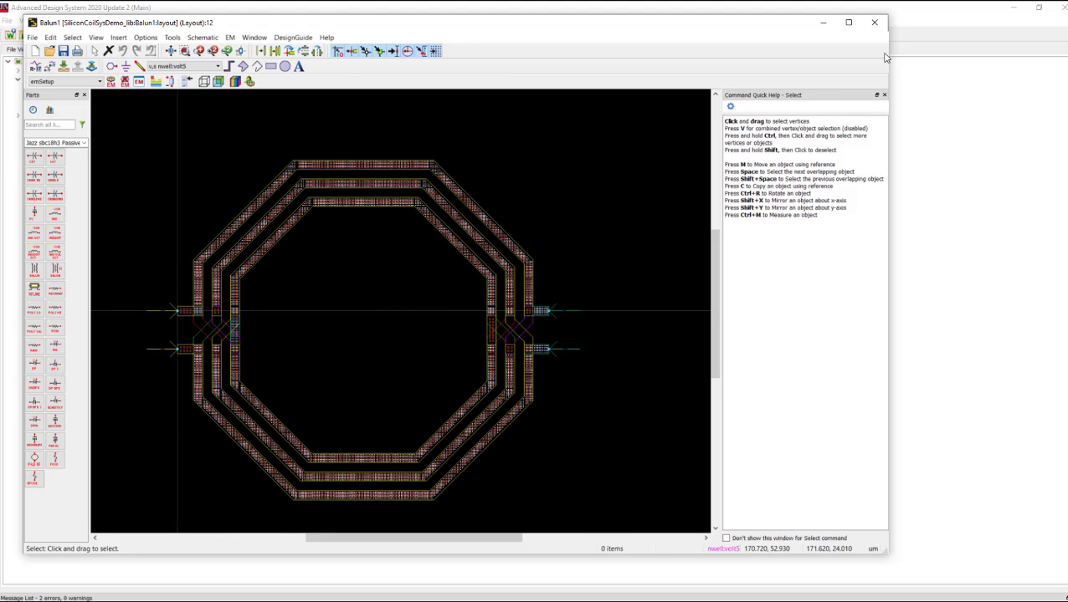
left_click(873, 24)
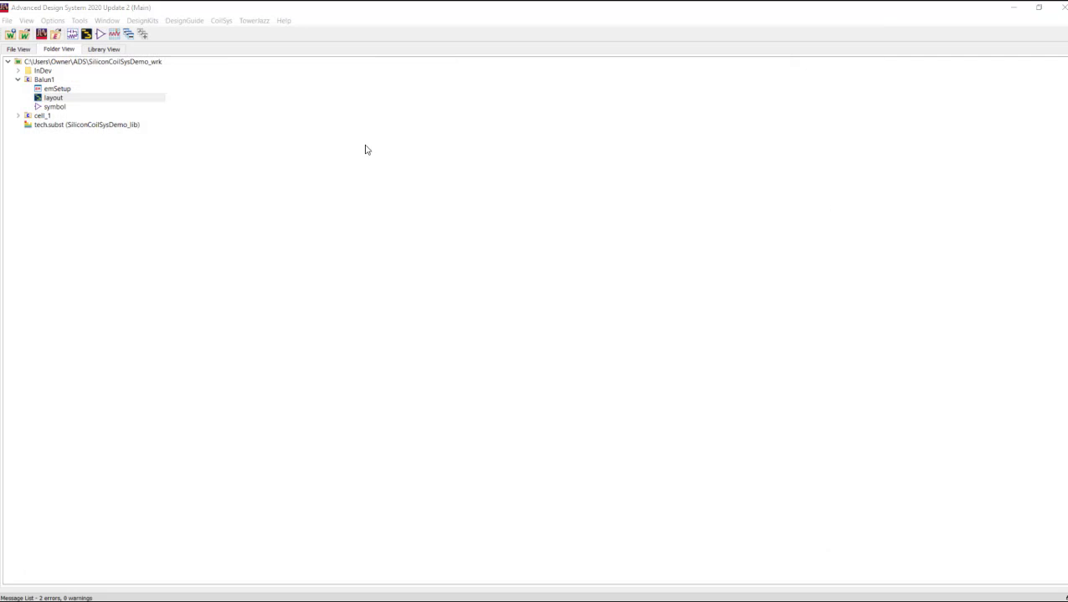
- Change Balun1's EM setup stop frequency from 10 GHz to 50 GHz and save it
left_click(223, 23)
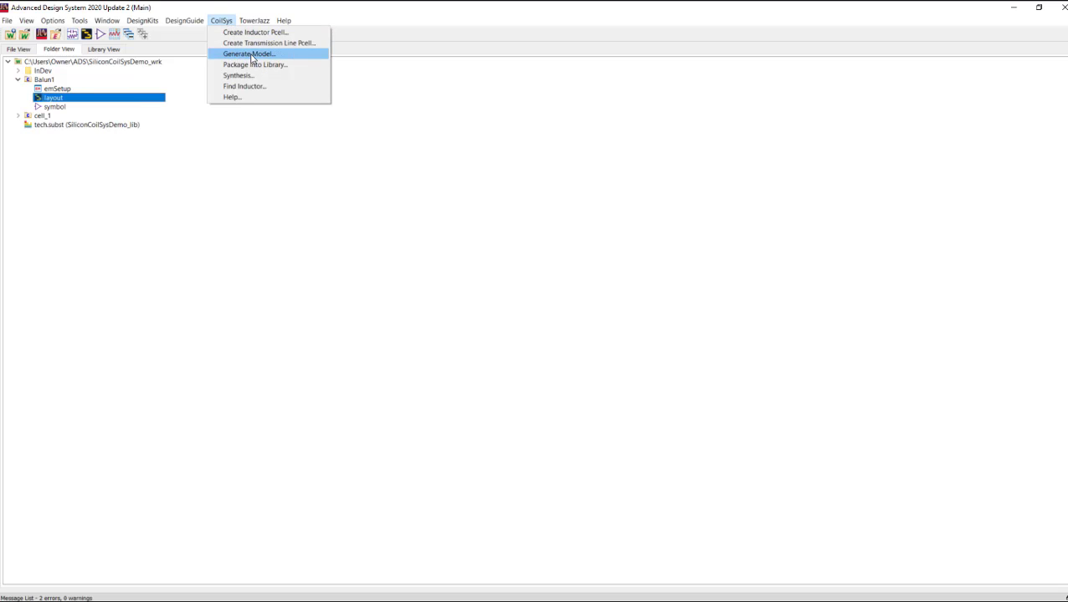
left_click(57, 90)
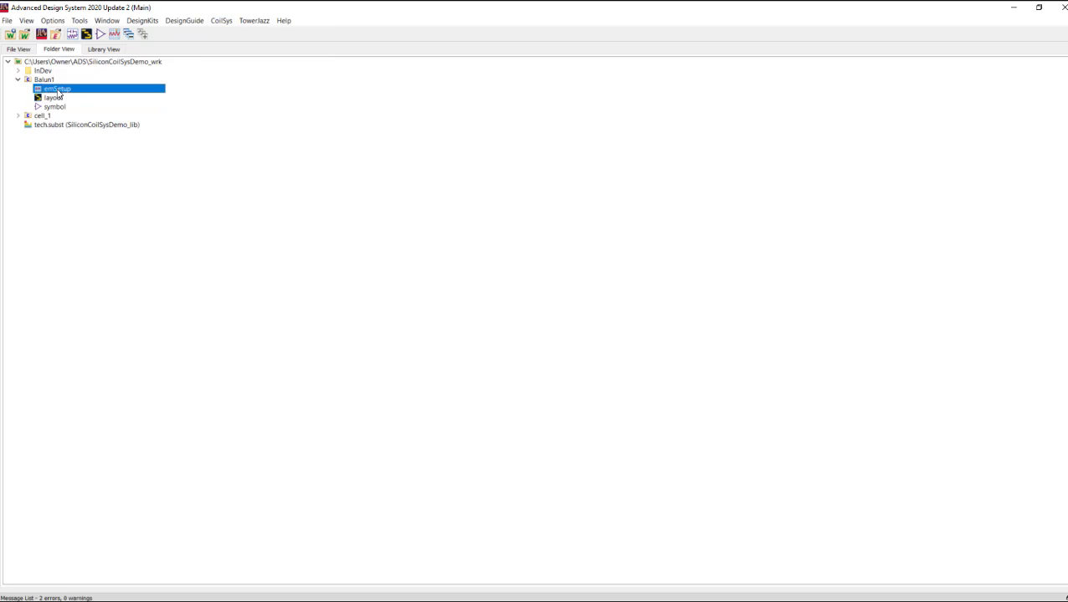
double_click(58, 91)
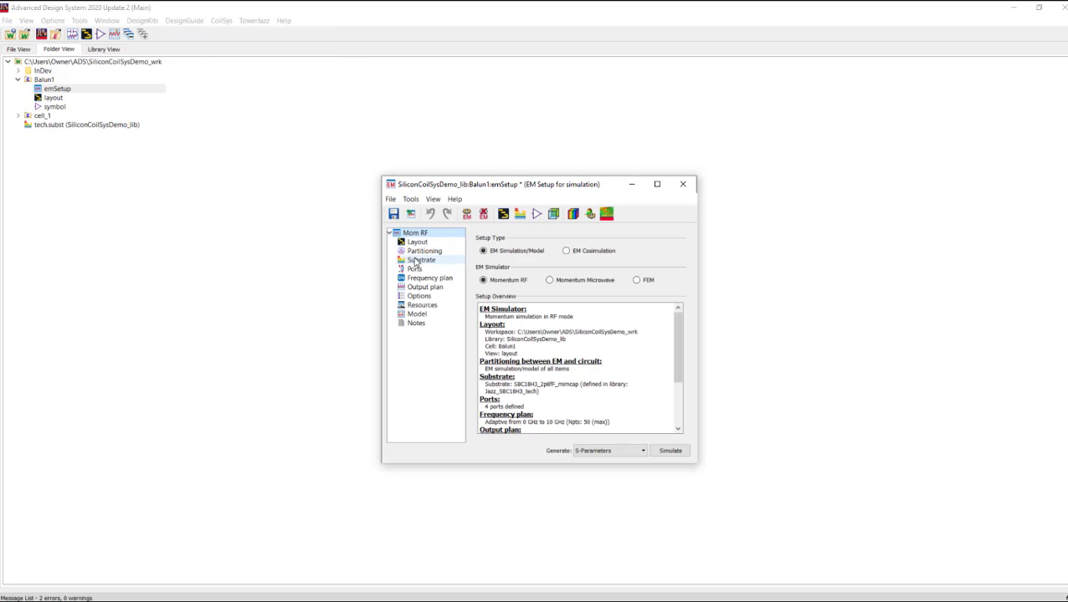
left_click(419, 288)
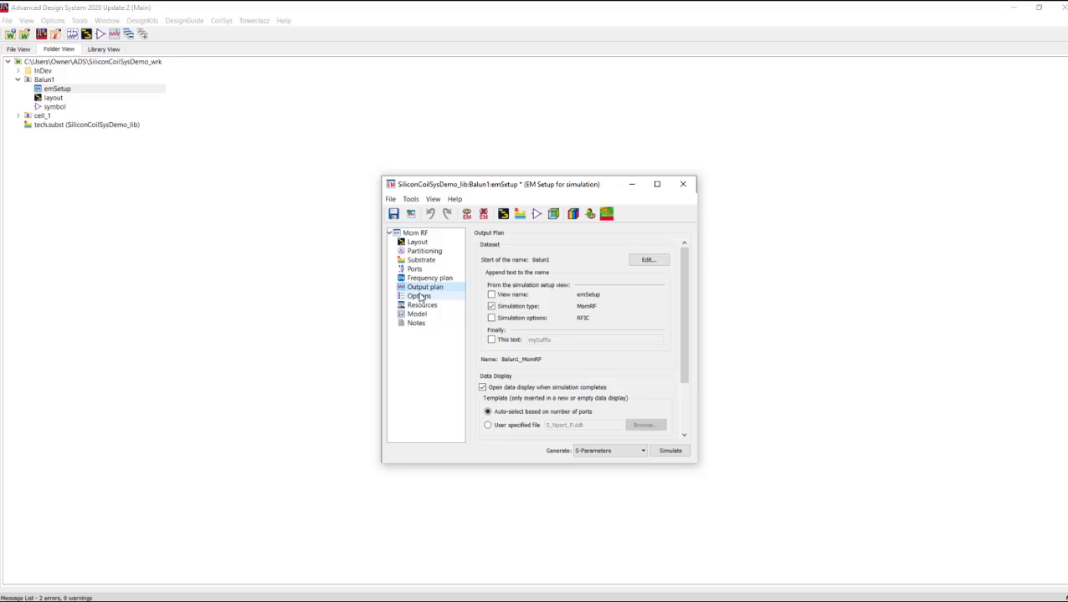
left_click(426, 278)
left_click(555, 284)
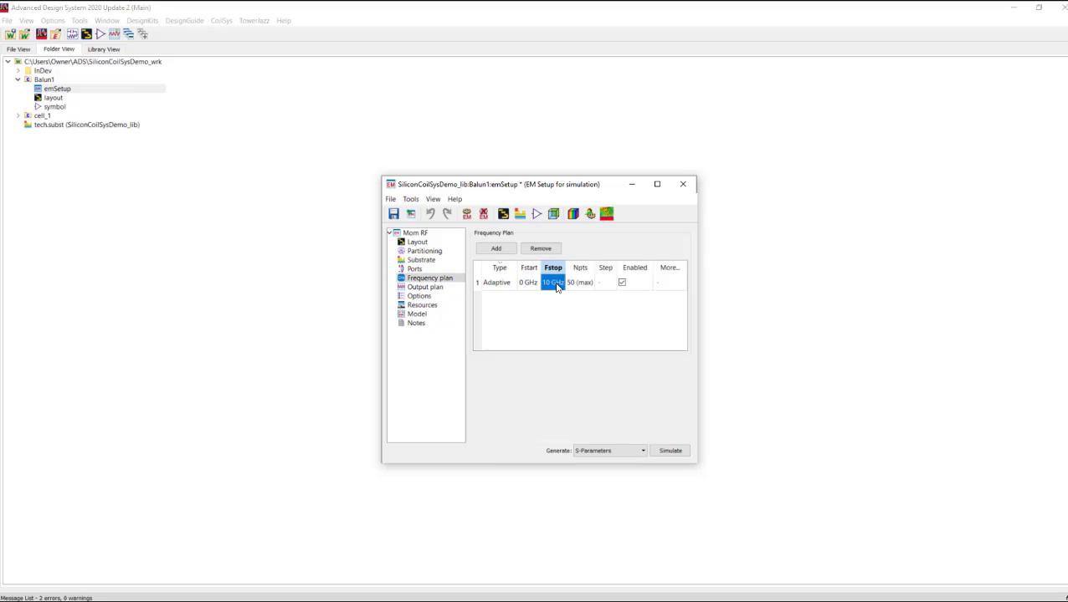
double_click(552, 284)
left_click(394, 214)
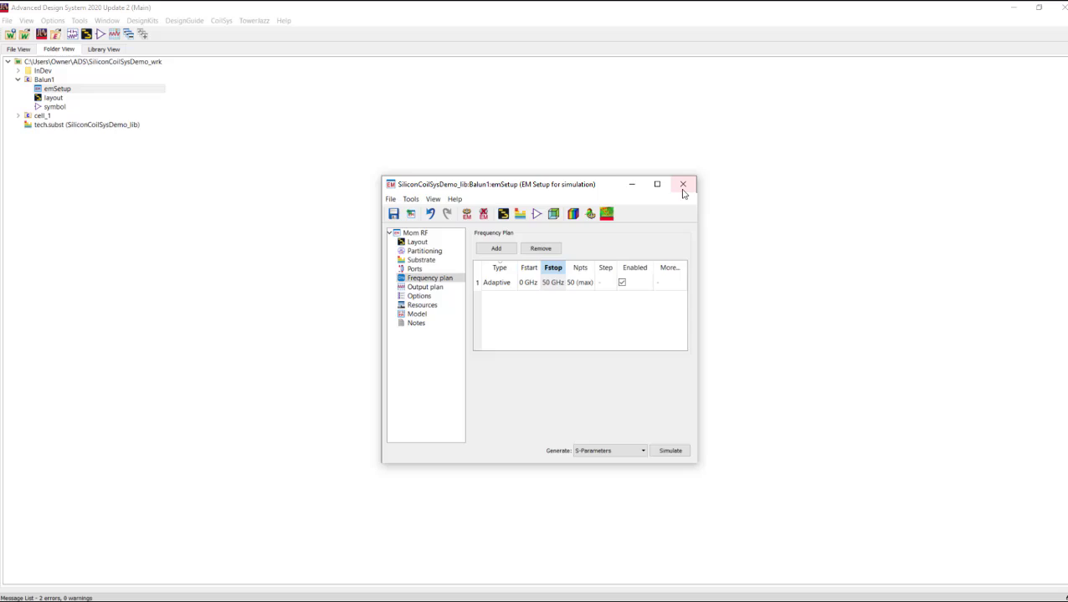
left_click(683, 187)
- Launch CoilSys Generate Model and acknowledge the EM setup reminder
left_click(222, 22)
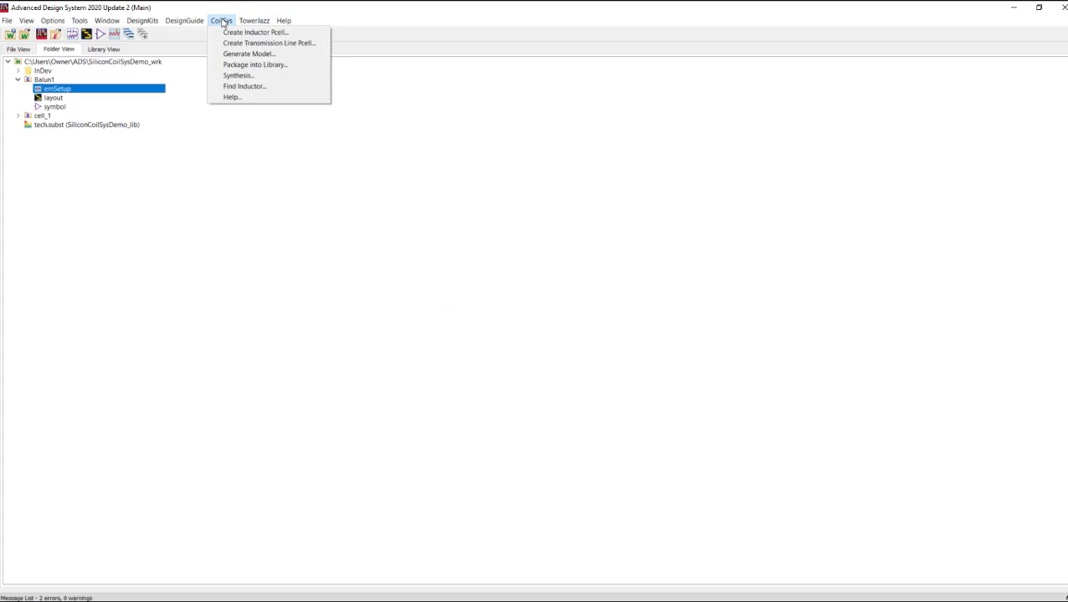
left_click(222, 54)
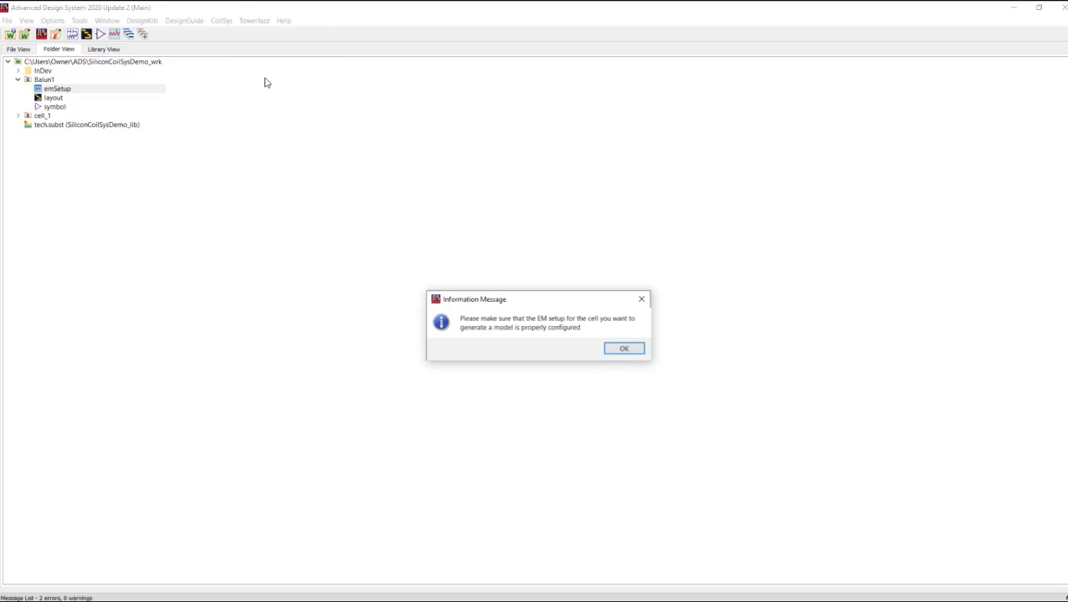
left_click(624, 352)
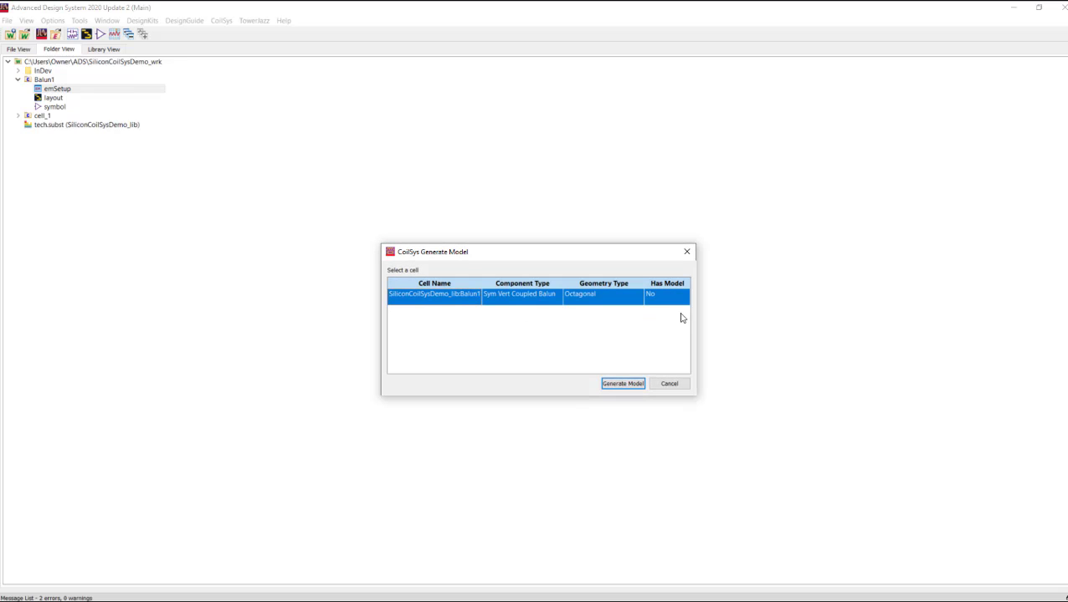
- Sweep yDim from 110 to 150 um in 10 um steps and generate Balun1's model
left_click(623, 384)
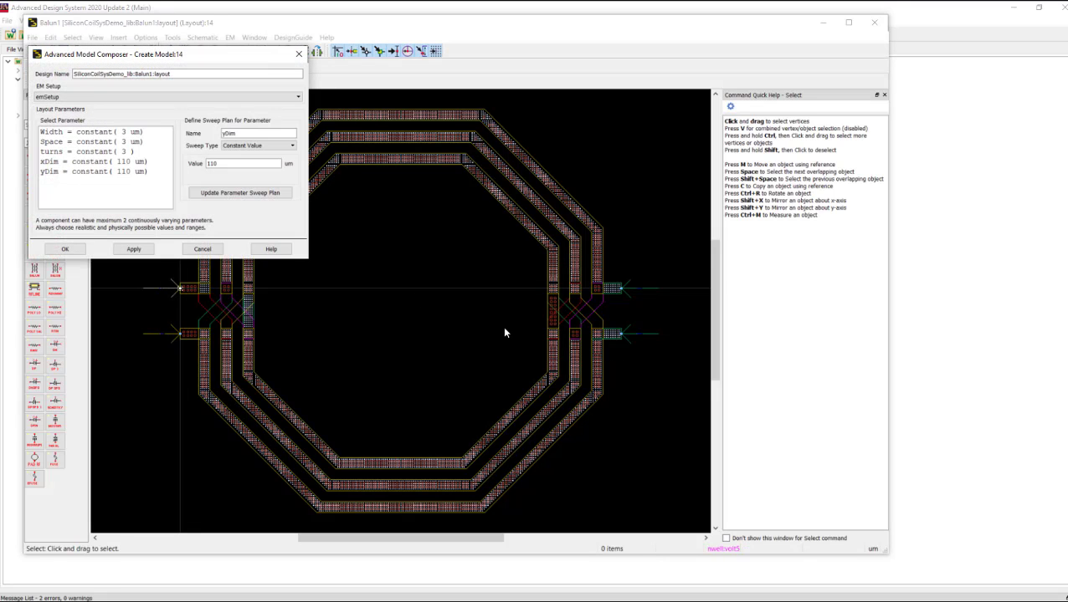
left_click_drag(148, 58, 698, 148)
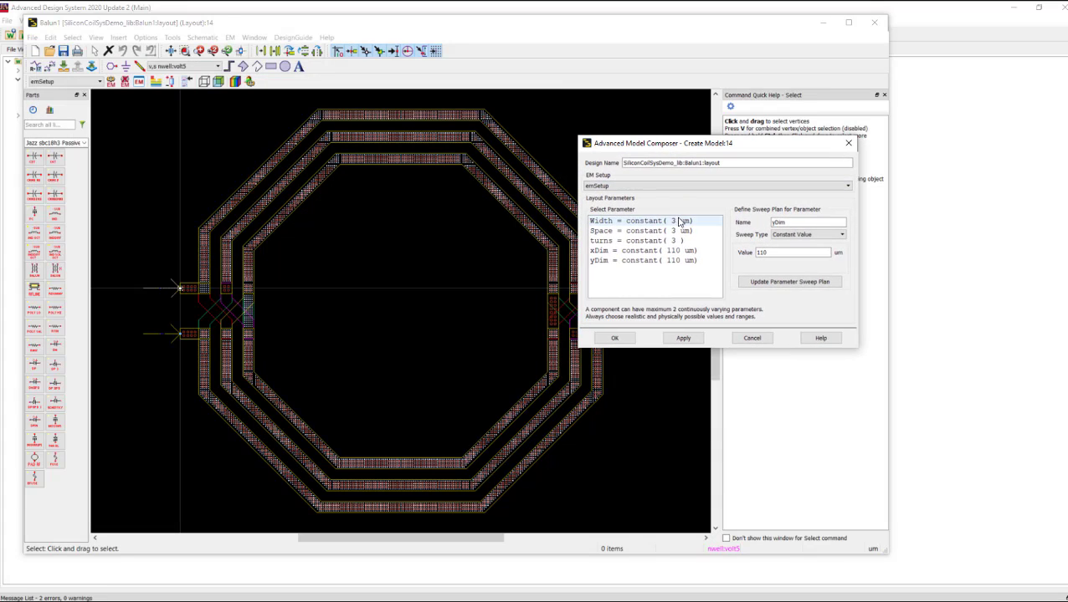
left_click(674, 251)
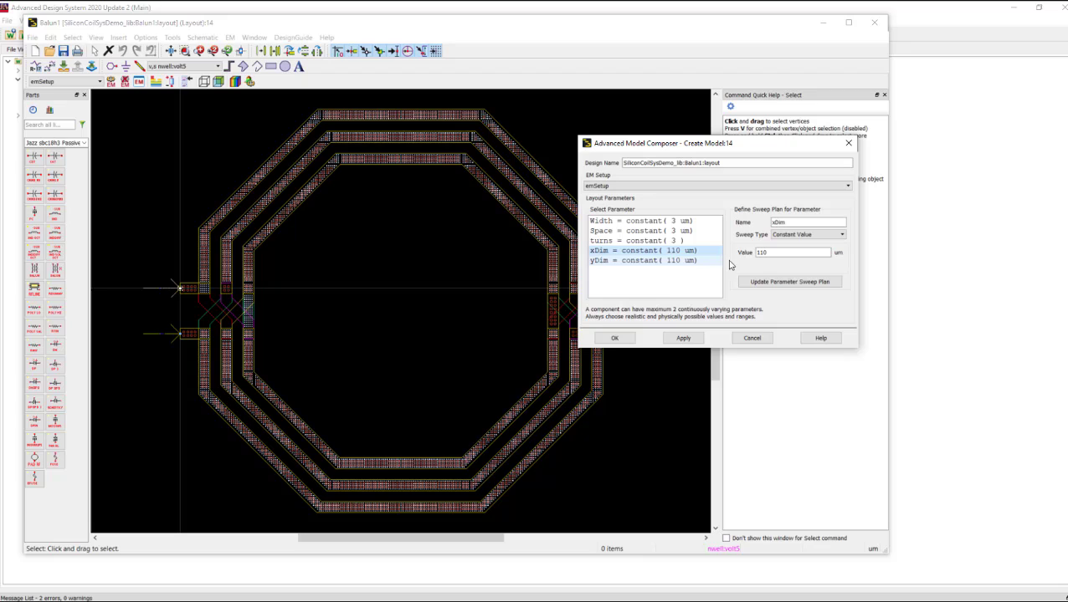
left_click(653, 261)
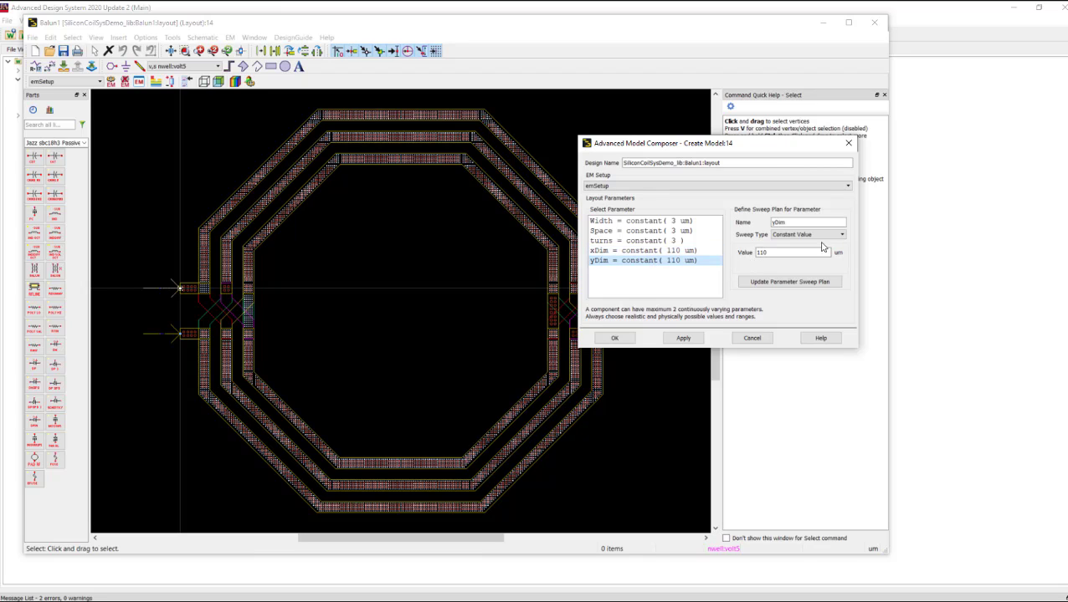
left_click(803, 234)
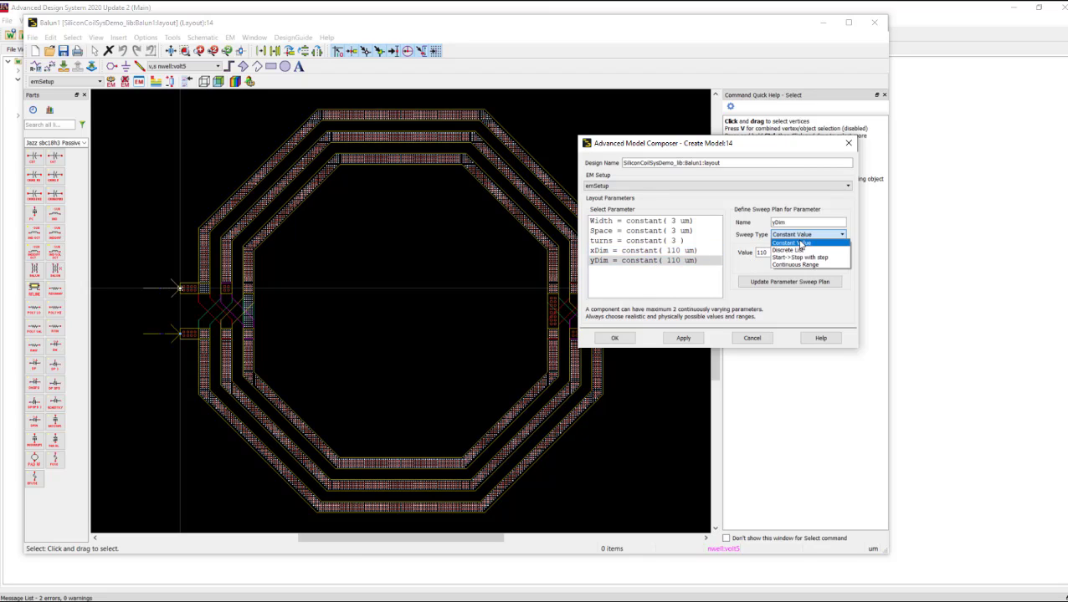
left_click(797, 259)
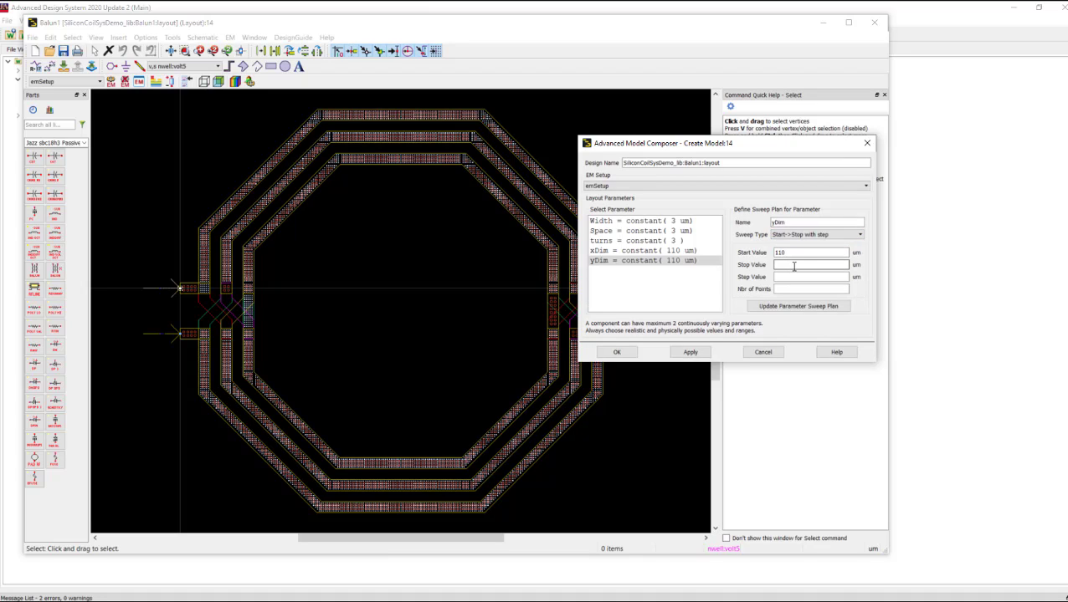
type("1")
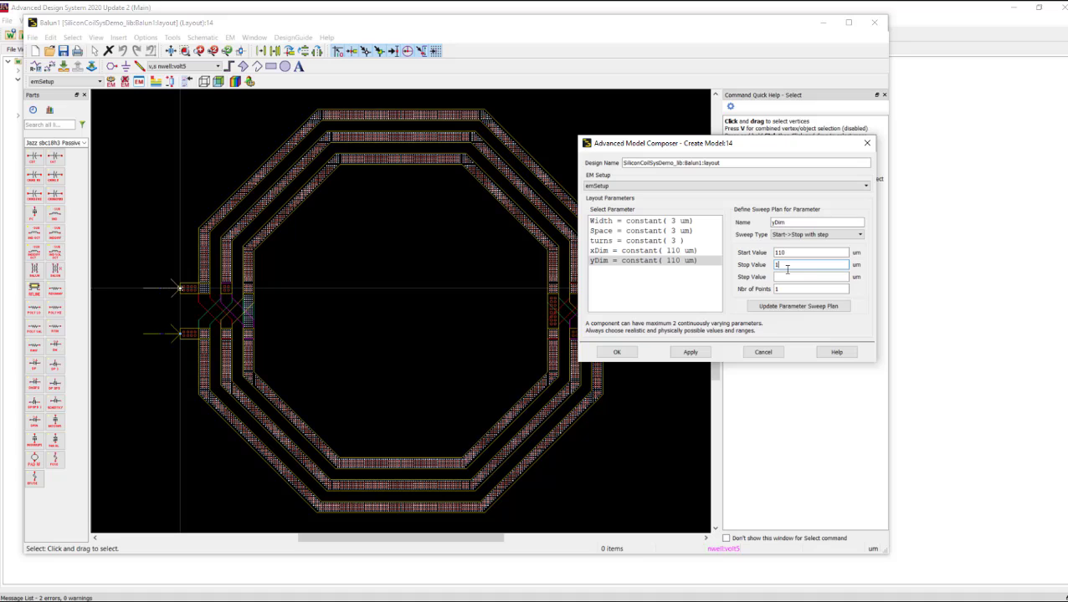
type("50")
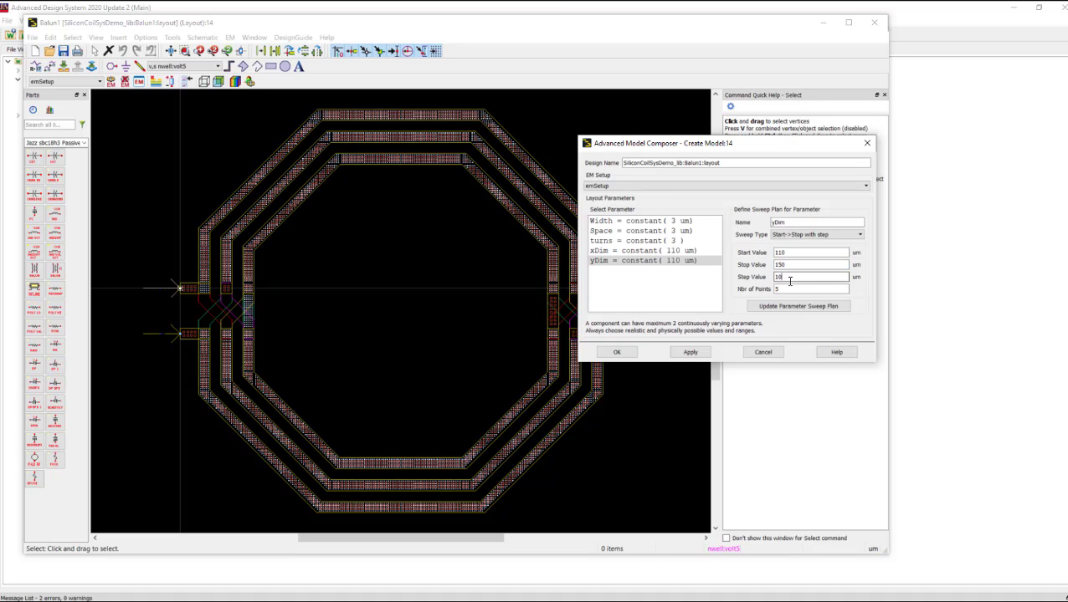
left_click(782, 288)
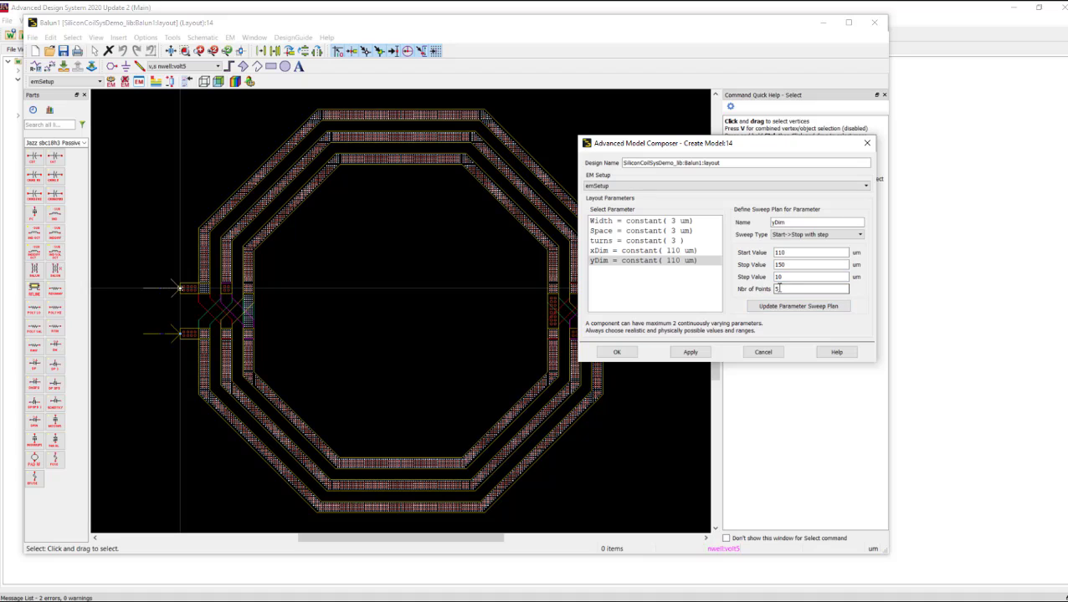
left_click(685, 353)
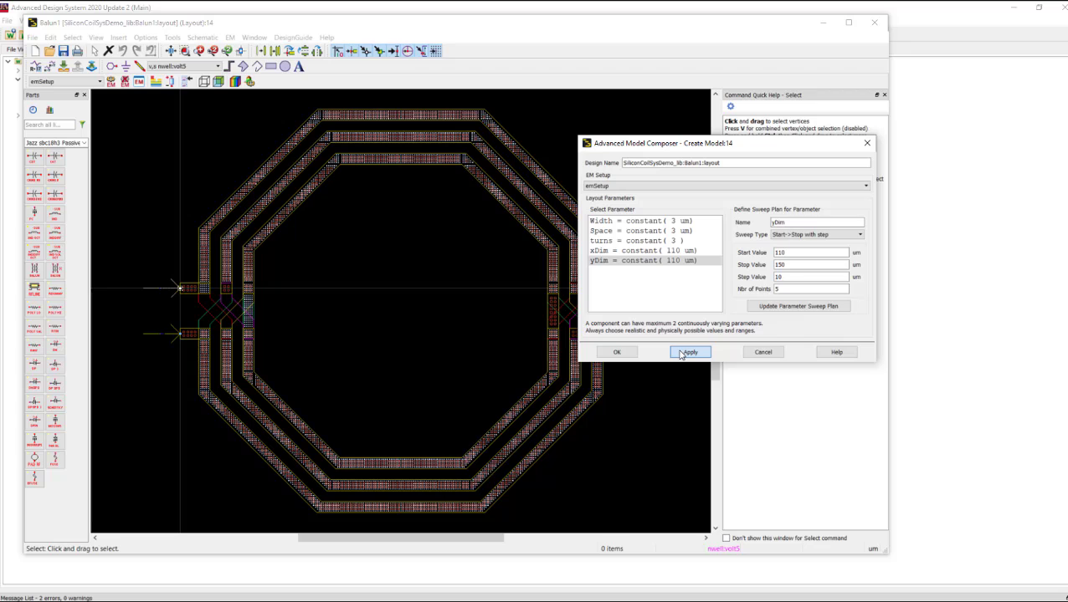
left_click(616, 353)
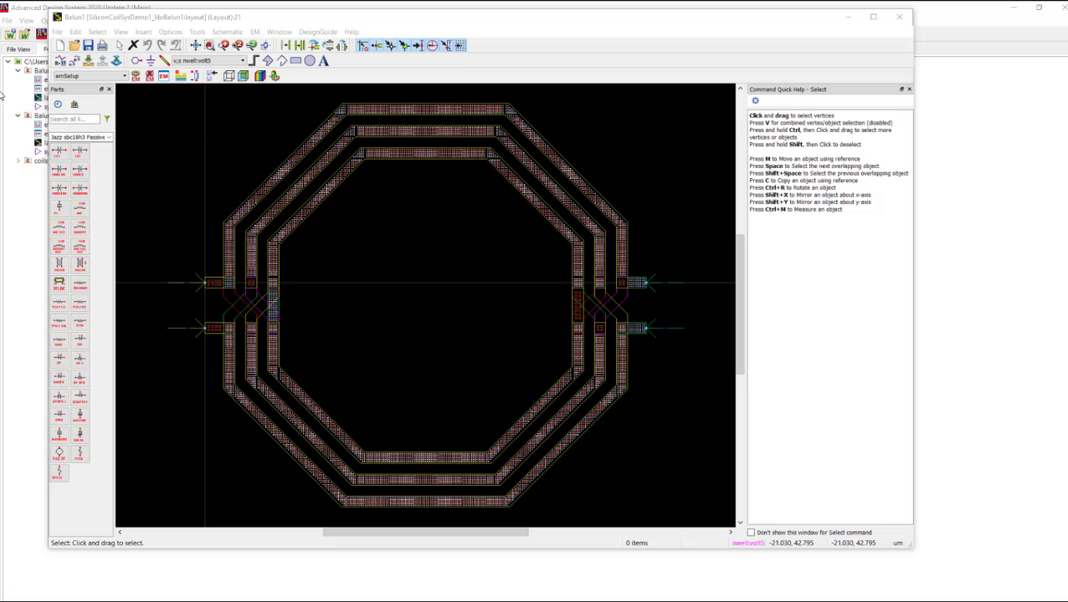
- Minimize the layout and review Balun1's emModel Database and Interpolation tabs
left_click(847, 16)
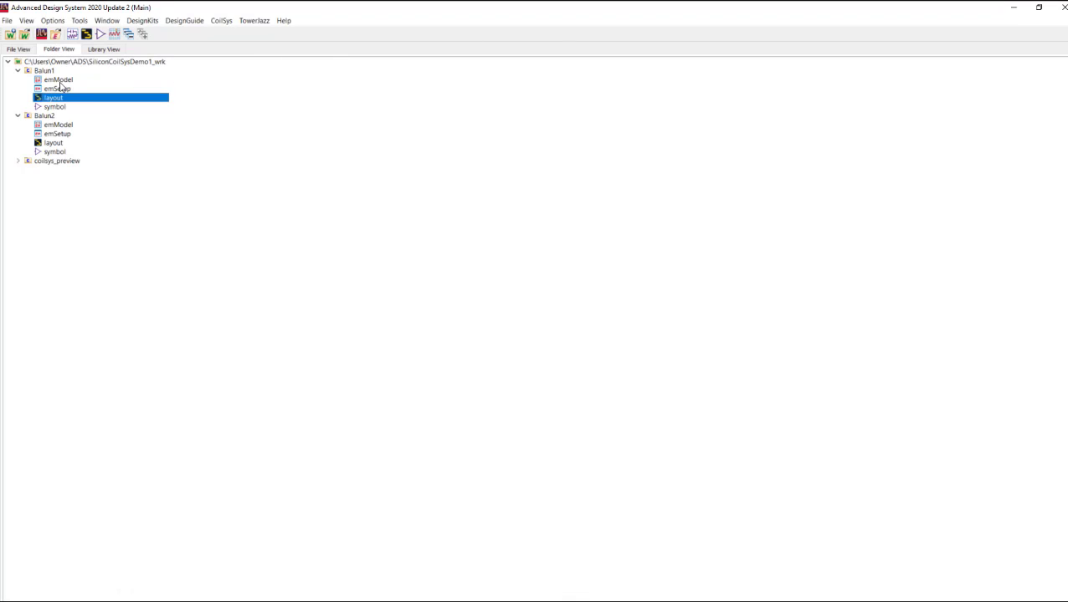
left_click(60, 81)
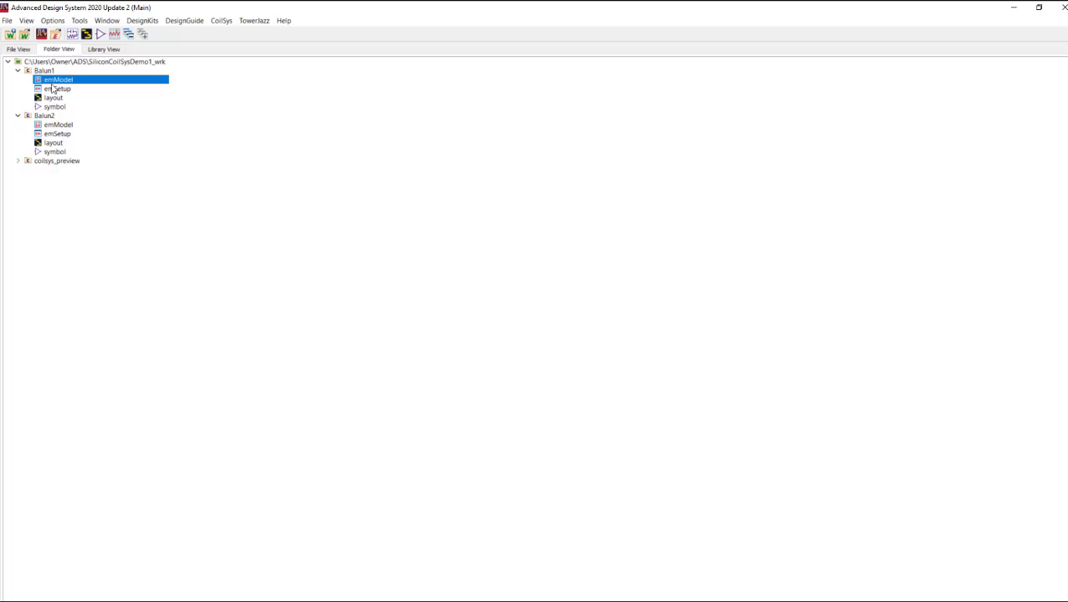
double_click(46, 77)
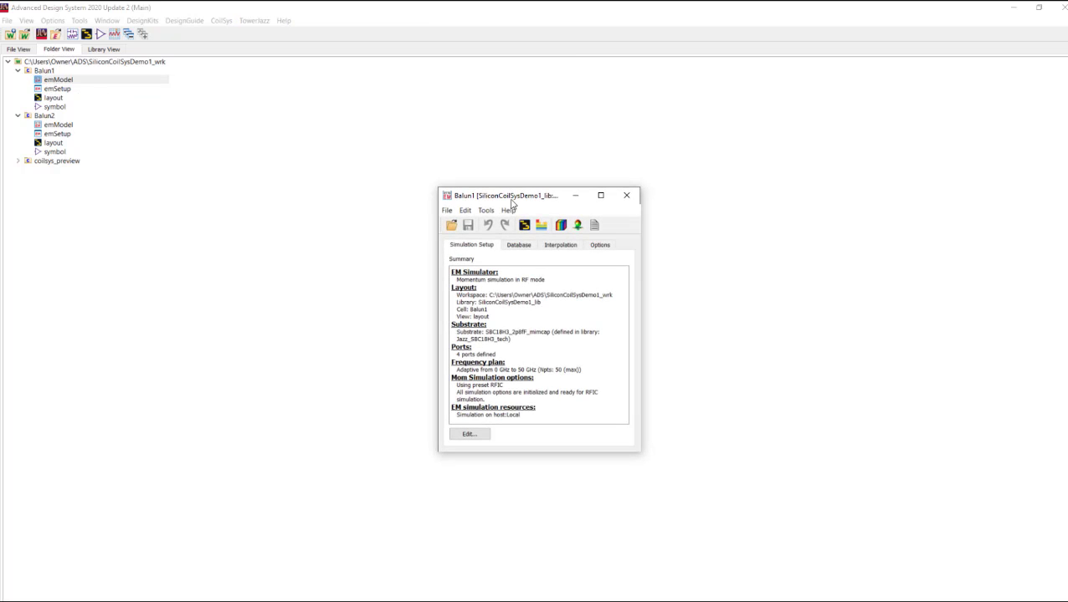
left_click(515, 245)
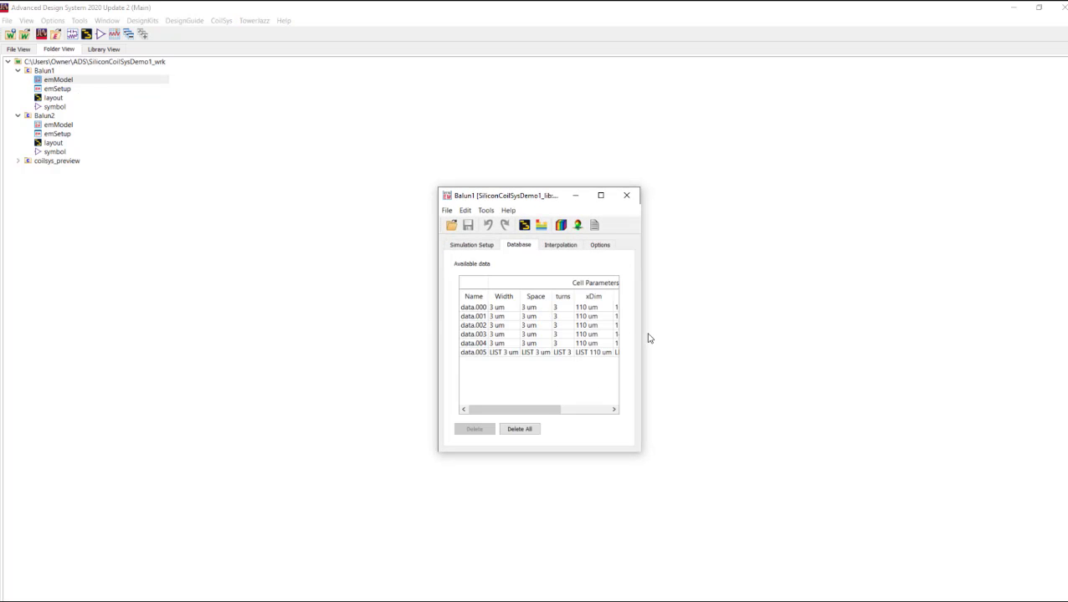
left_click_drag(560, 410, 523, 410)
left_click(561, 246)
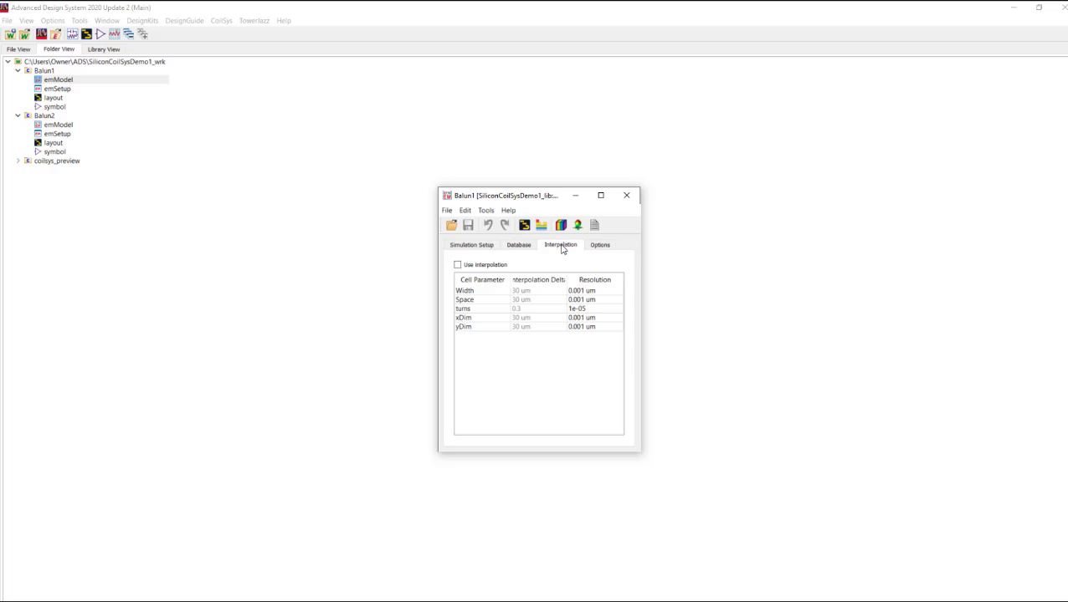
left_click(520, 246)
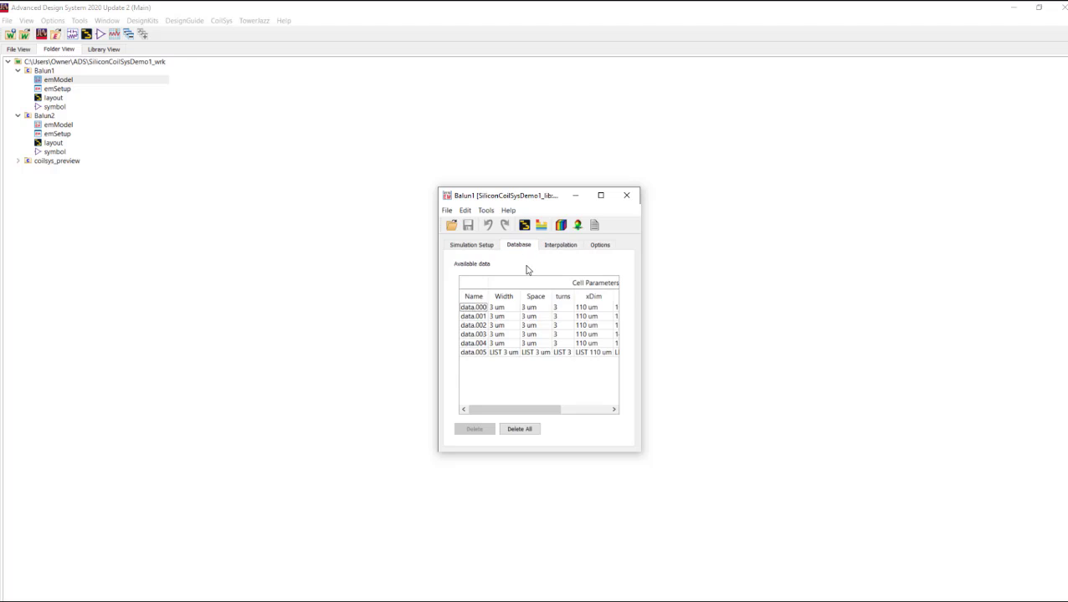
left_click(626, 195)
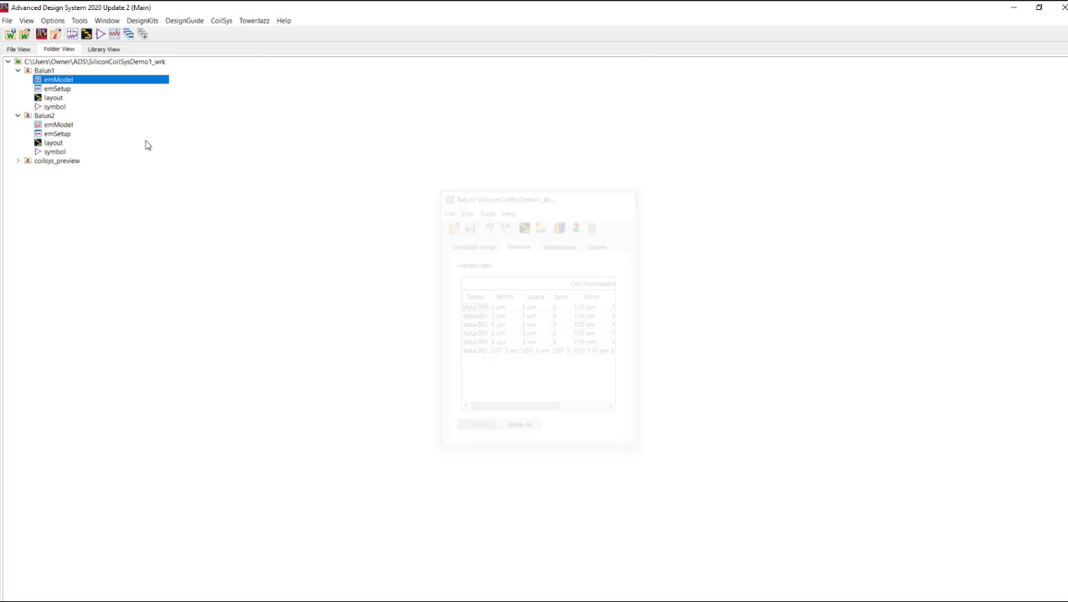
- Inspect Balun2's layout and its emModel database entries, closing each afterward
double_click(48, 144)
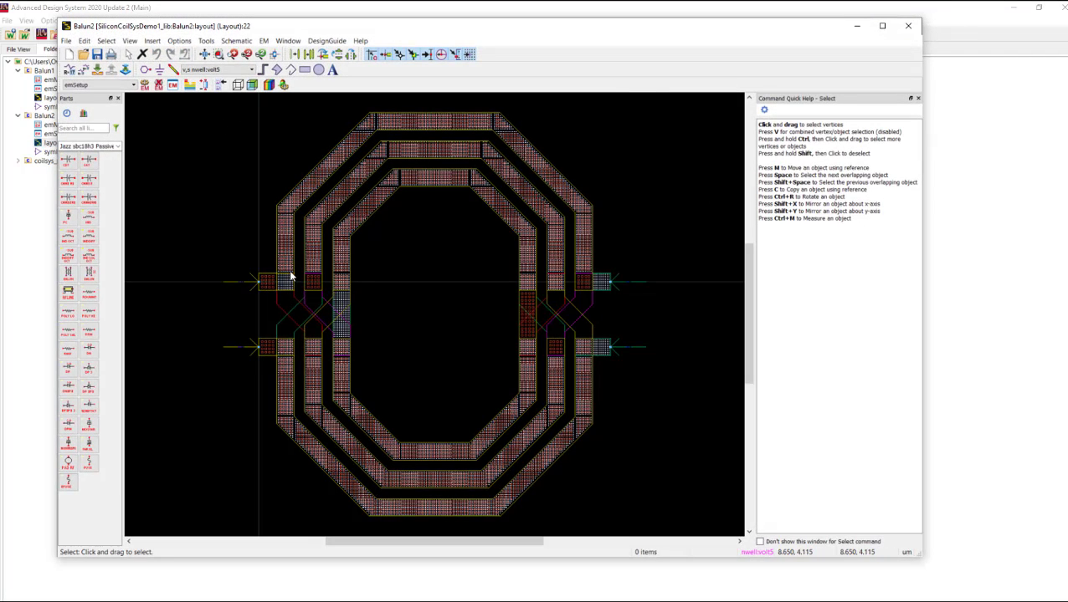
left_click(907, 27)
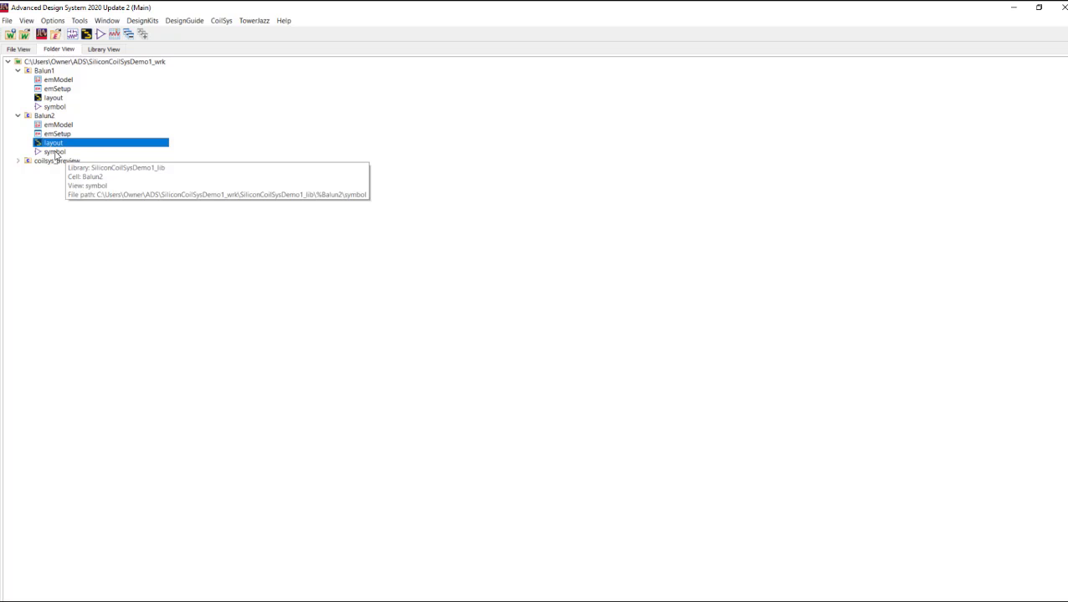
double_click(58, 125)
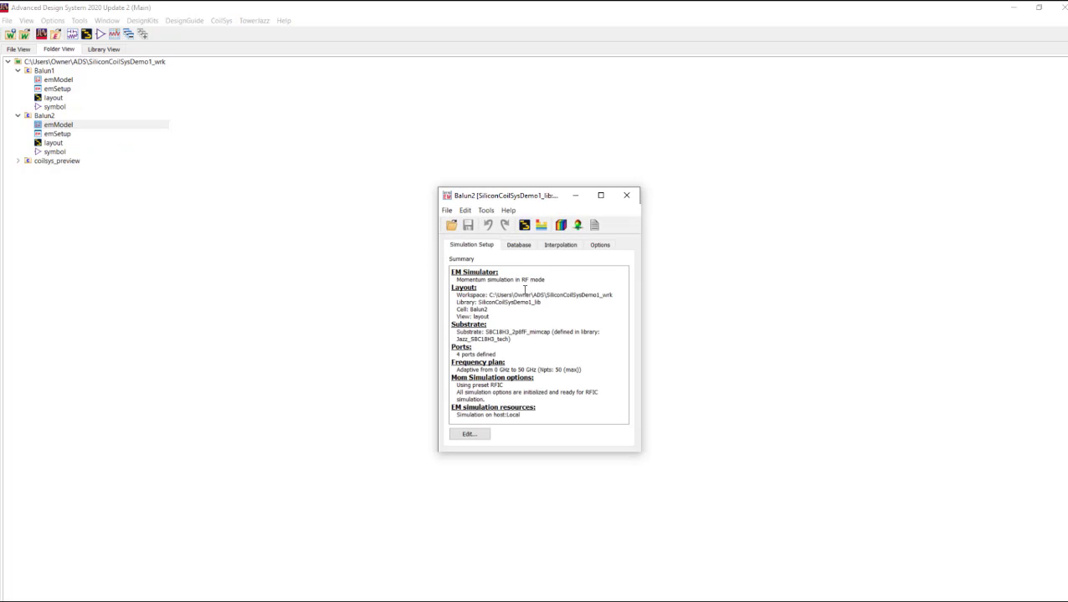
left_click(517, 245)
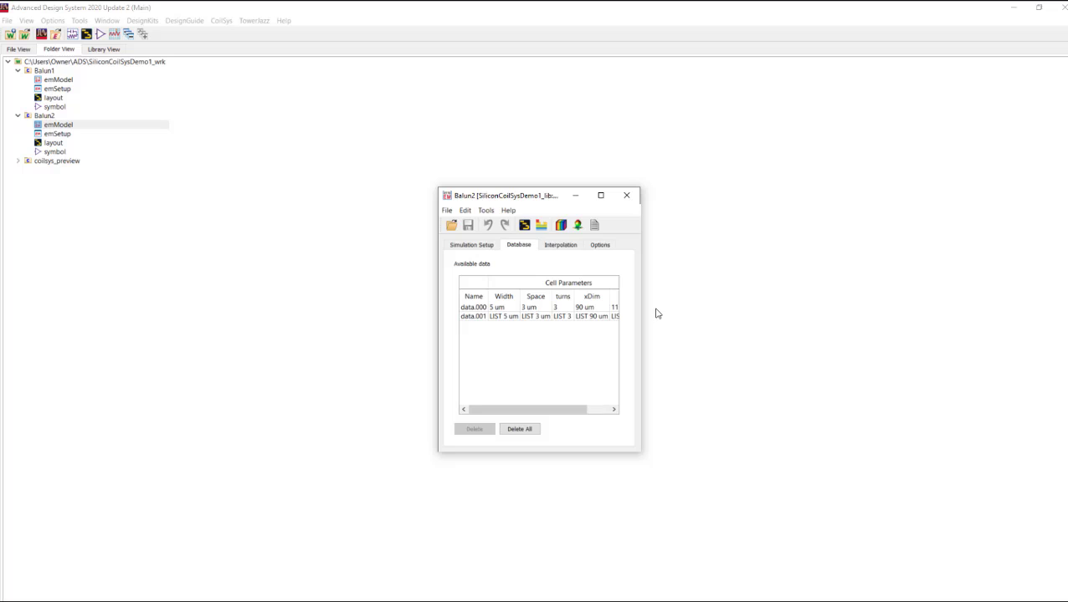
left_click_drag(577, 412, 615, 409)
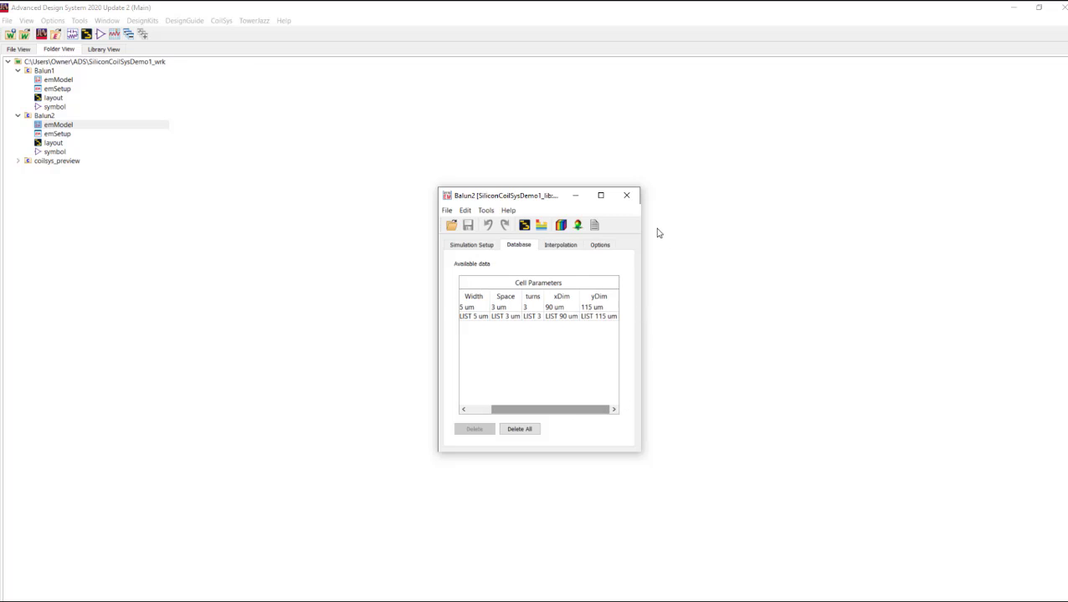
left_click(625, 195)
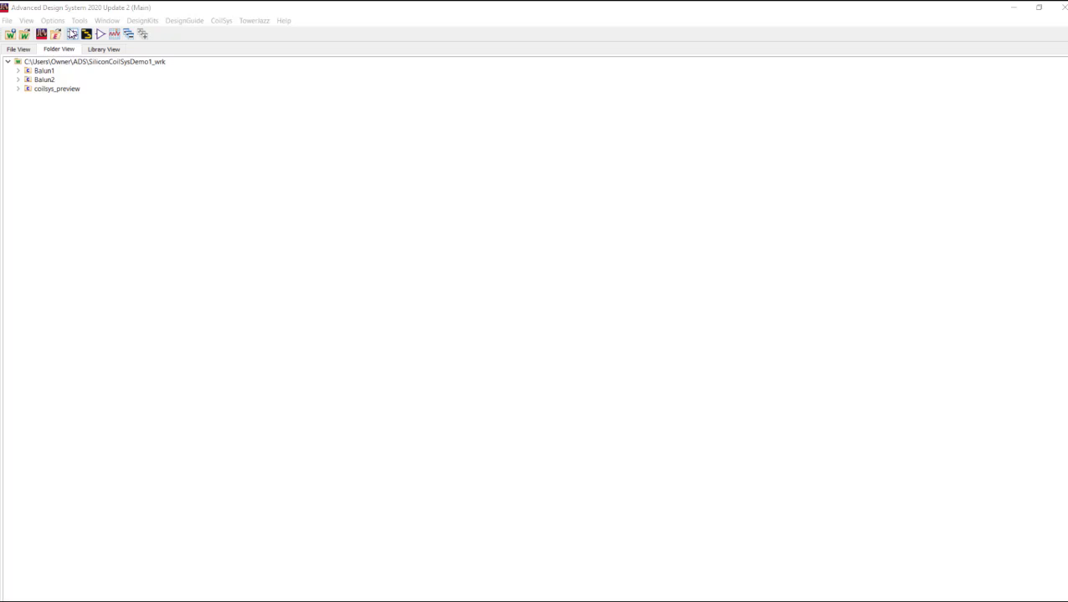
- Create a new schematic cell named SP_TB
left_click(72, 34)
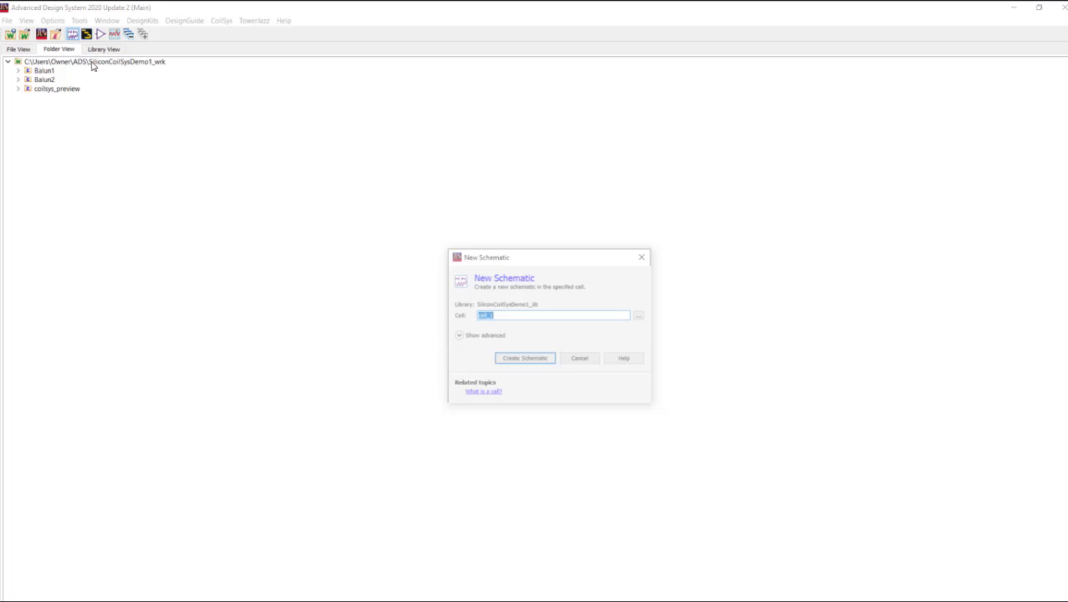
type("SP")
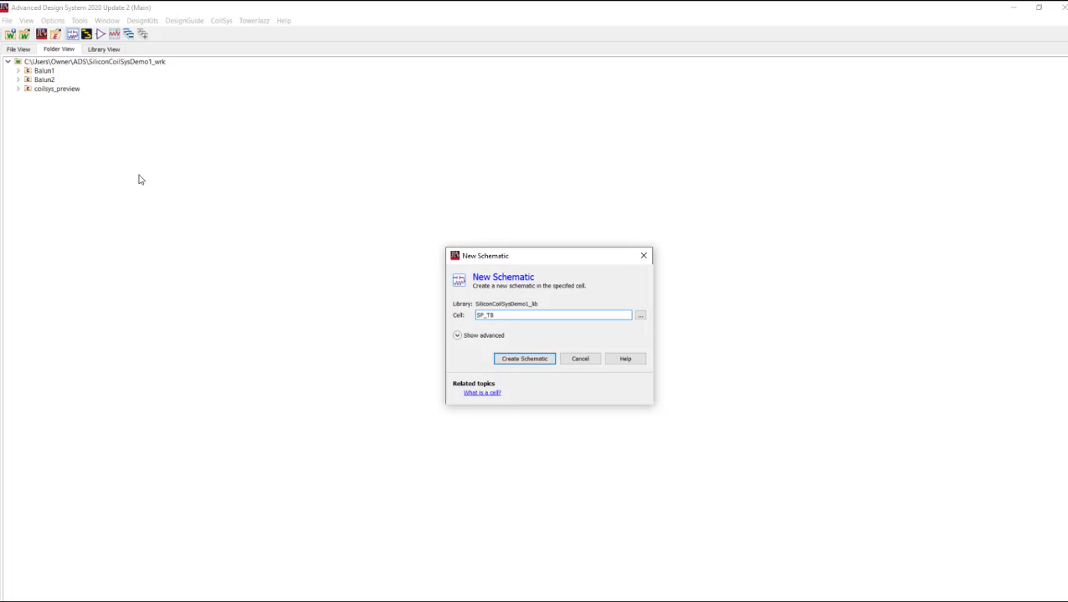
type("_TB")
left_click(542, 359)
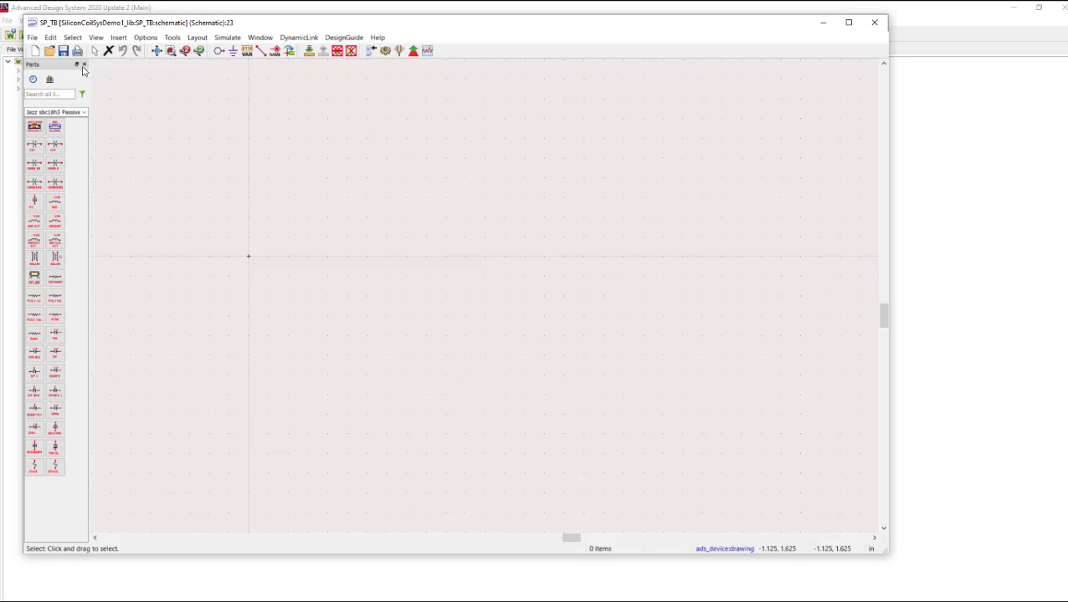
- Choose the ads_templates:S_Params design template to insert
left_click(118, 37)
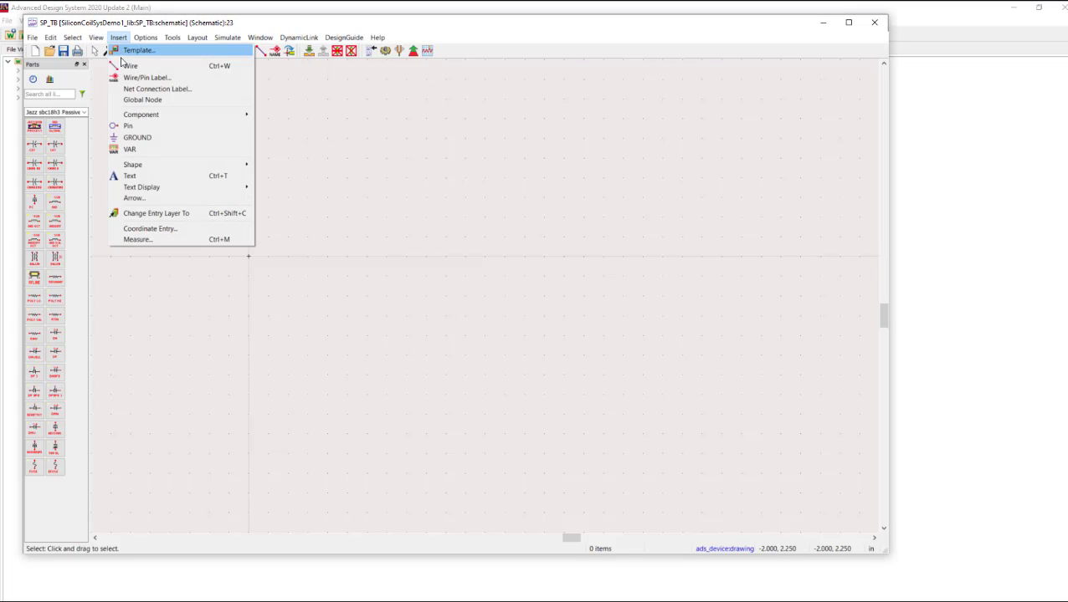
left_click(141, 50)
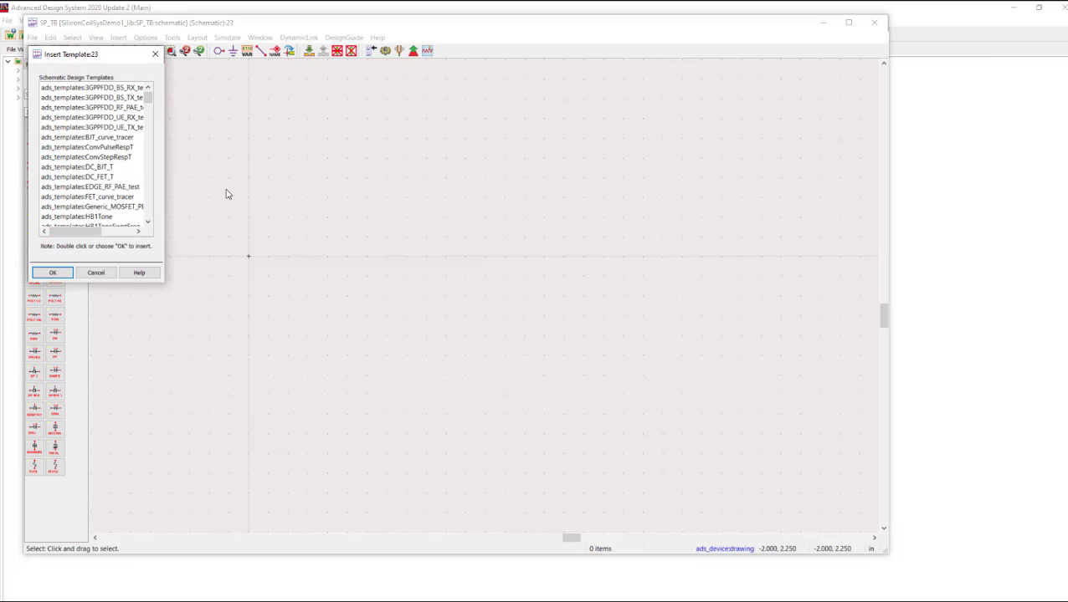
left_click(150, 181)
left_click(150, 182)
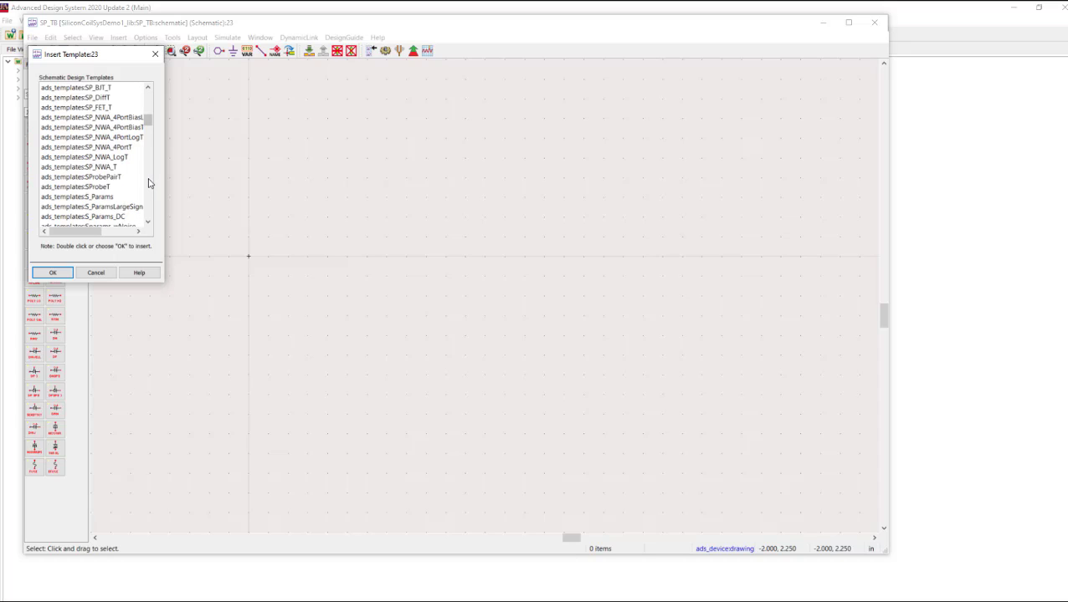
left_click(150, 182)
scroll(126, 144, "up", 3)
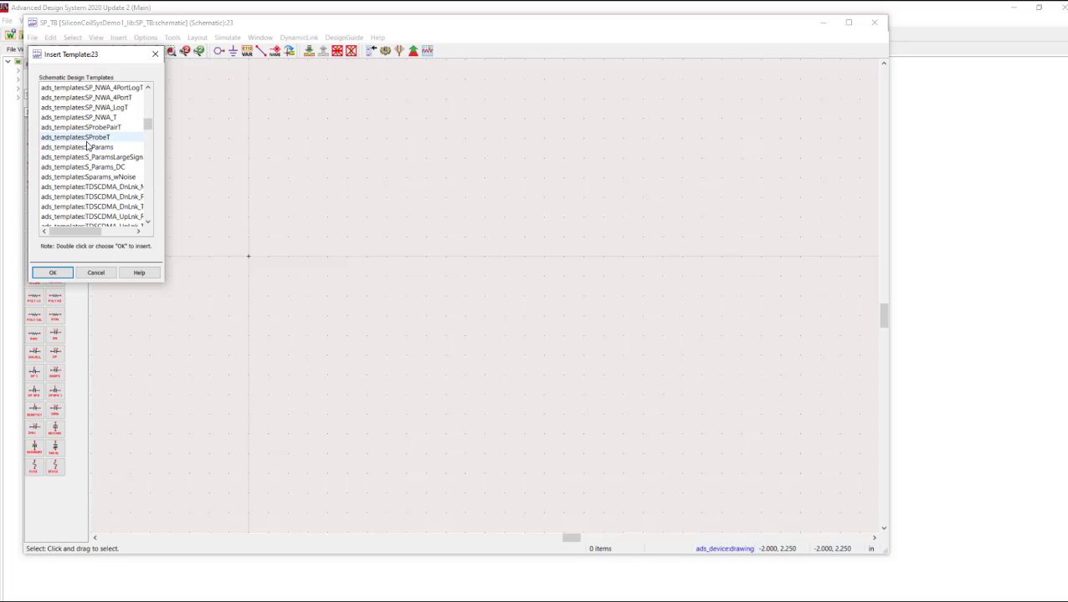
left_click(87, 146)
- Place the S_Params template and set the sweep Stop frequency to 50 GHz
left_click(57, 273)
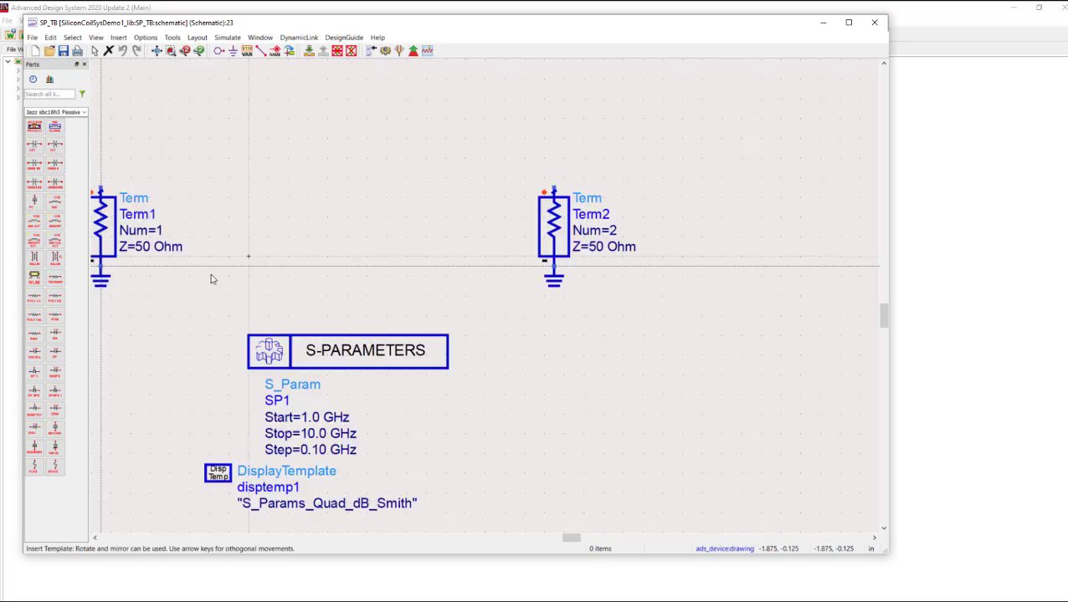
left_click(253, 272)
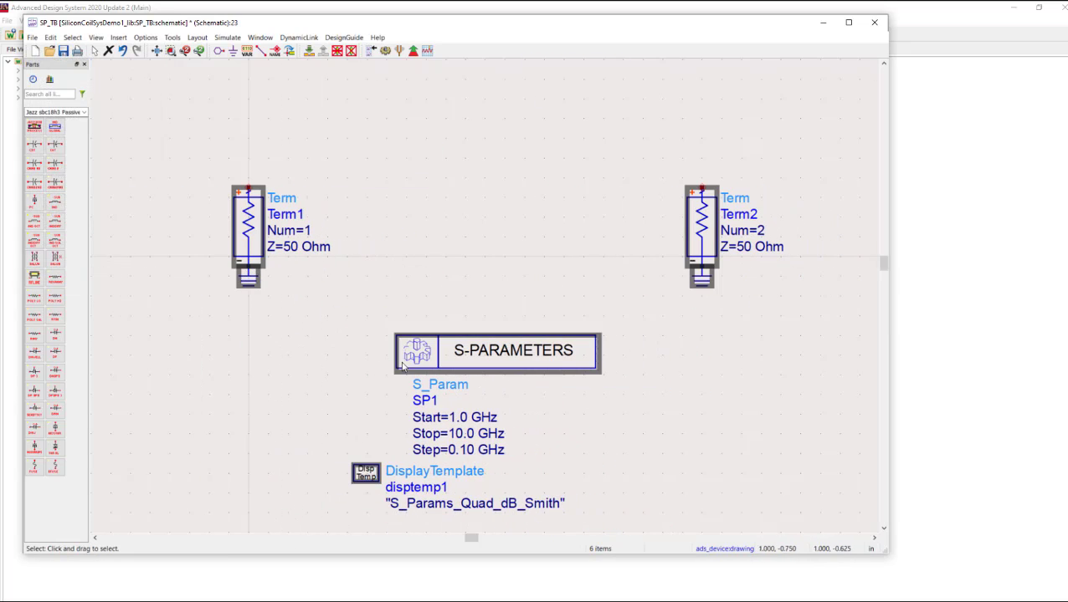
double_click(461, 433)
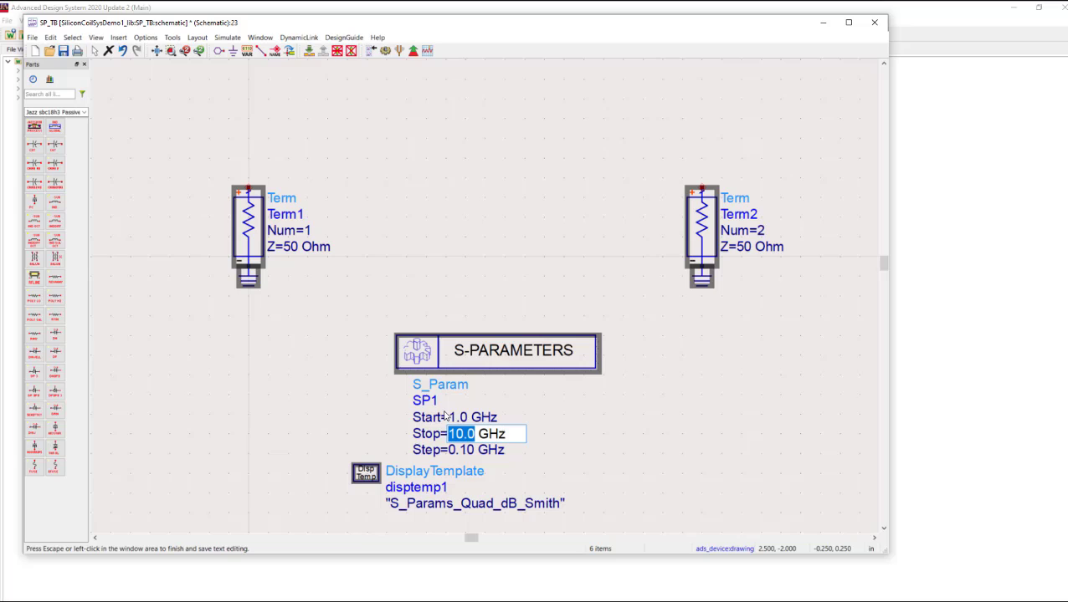
type("50")
left_click(450, 229)
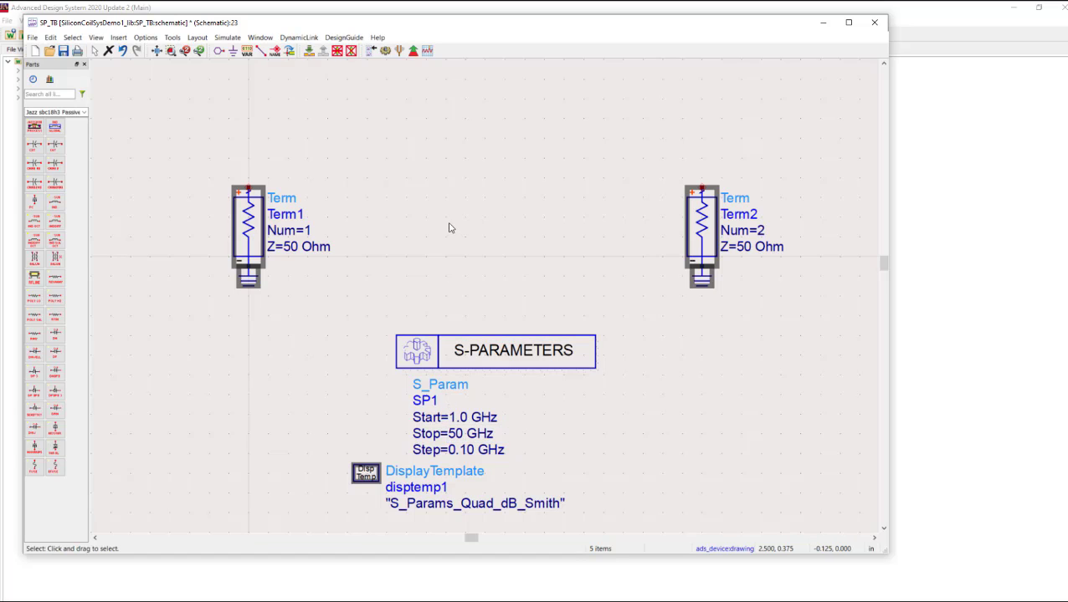
- Place Balun1 from the Component Library between Term1 and Term2
key("ctrl+i")
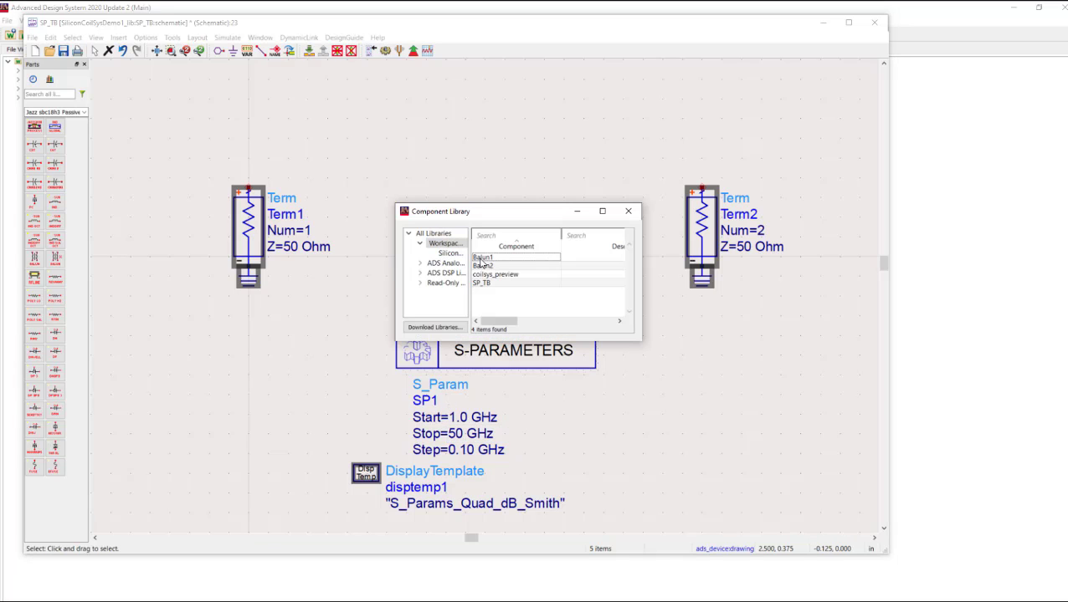
left_click(483, 258)
mouse_move(483, 262)
left_mouse_down()
mouse_move(479, 195)
mouse_move(492, 236)
mouse_move(358, 232)
mouse_move(283, 250)
mouse_move(661, 249)
mouse_move(496, 250)
left_mouse_up()
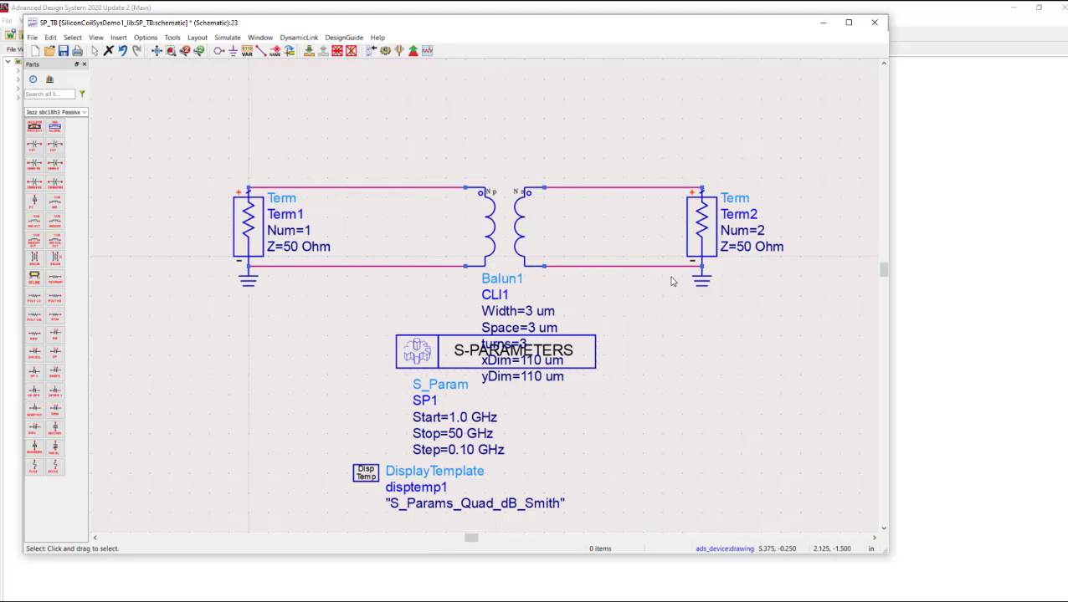
- Delete Term2's ground and set Term2's impedance to 150 Ohm
key("Delete")
double_click(742, 248)
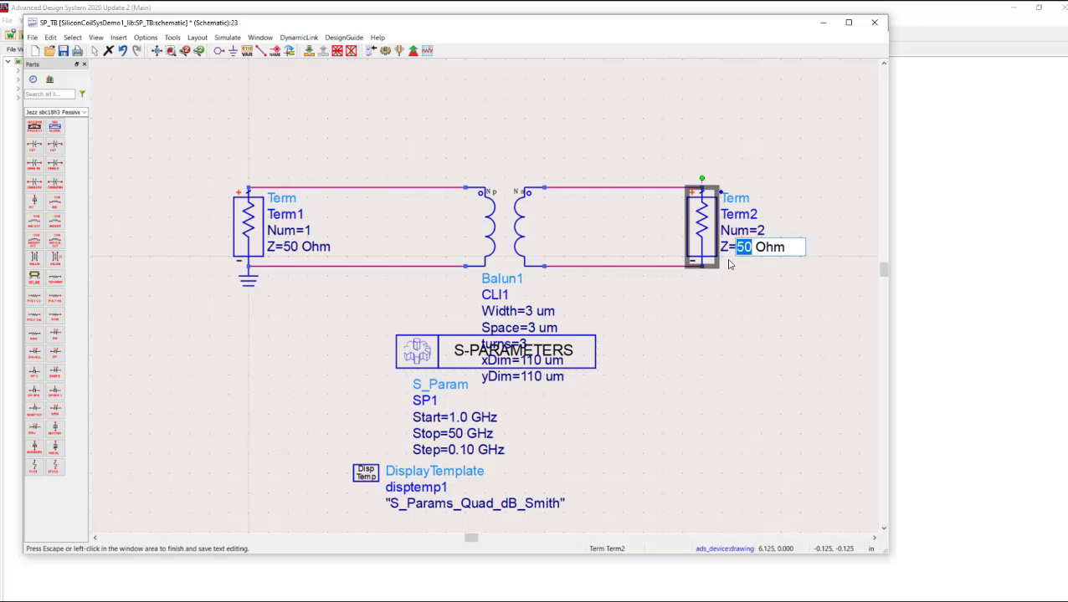
type("150")
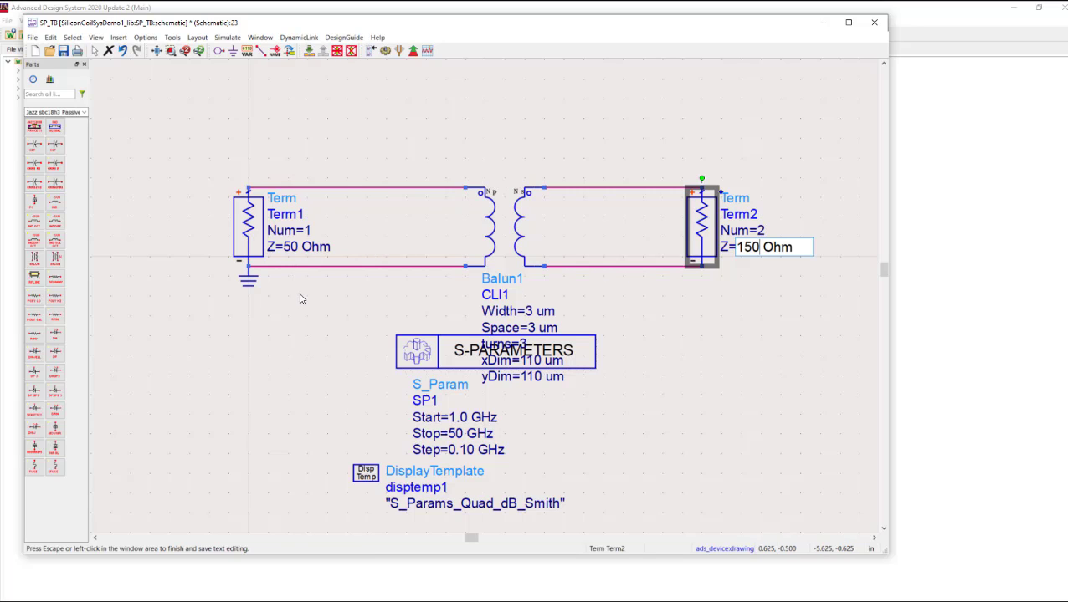
left_click(297, 250)
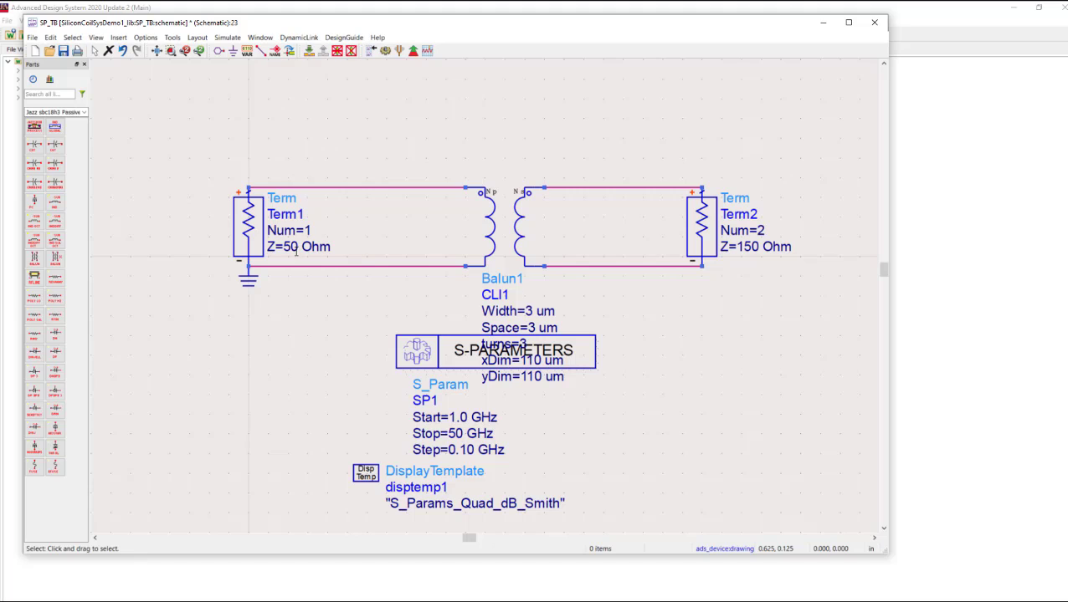
- Set Term1's impedance to 100 Ohm and shift the S-parameter block further left
double_click(295, 250)
type("1")
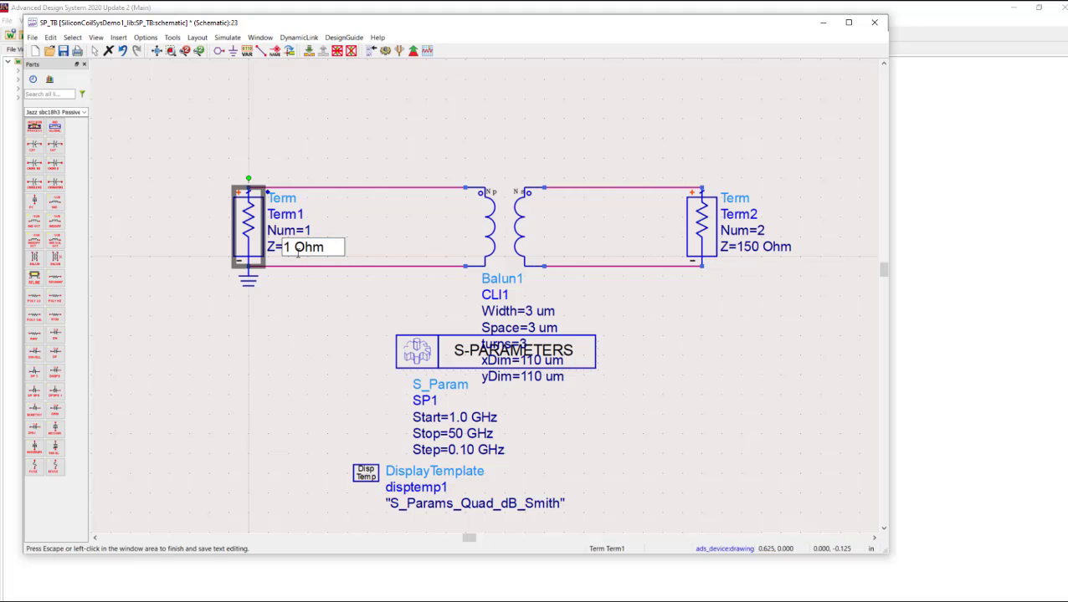
type("00")
left_click(337, 165)
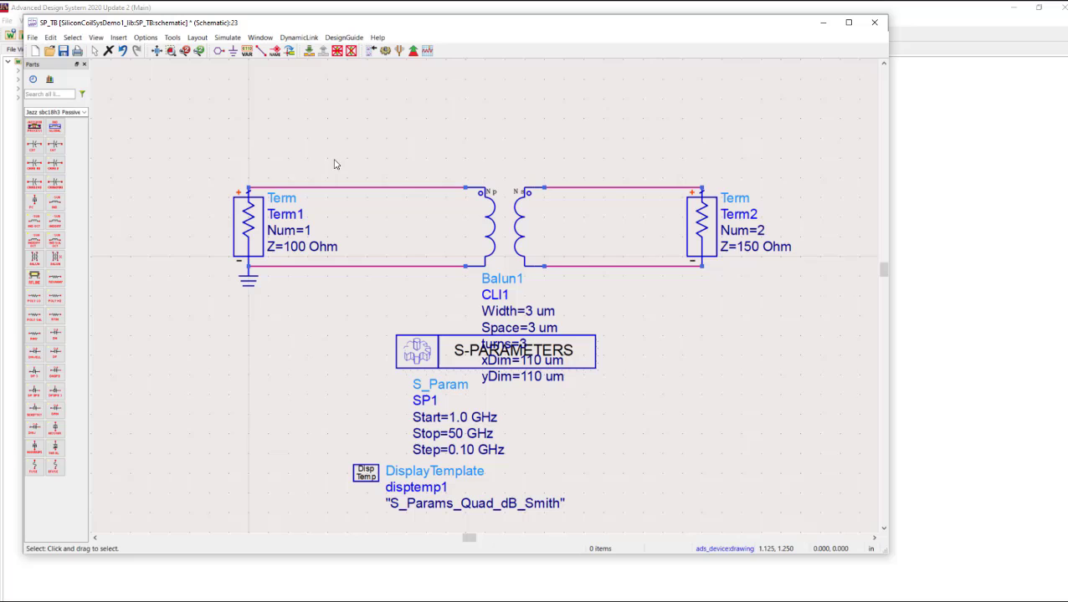
left_click_drag(436, 361, 268, 371)
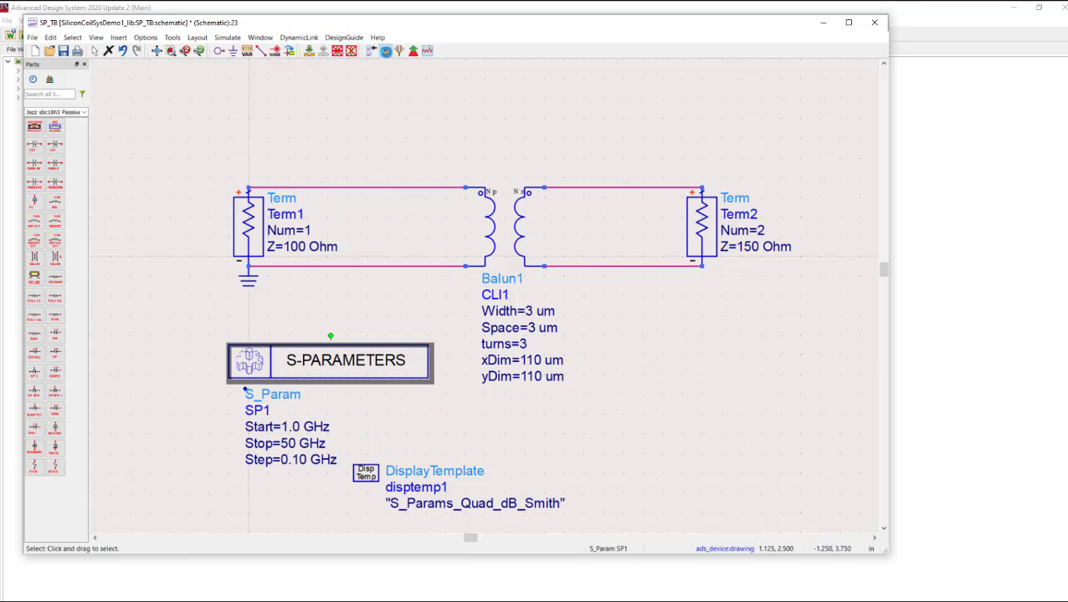
- Simulate, then put marker m1 on the Forward Transmission trace at 29 GHz with its readout beside the plot
left_click(385, 51)
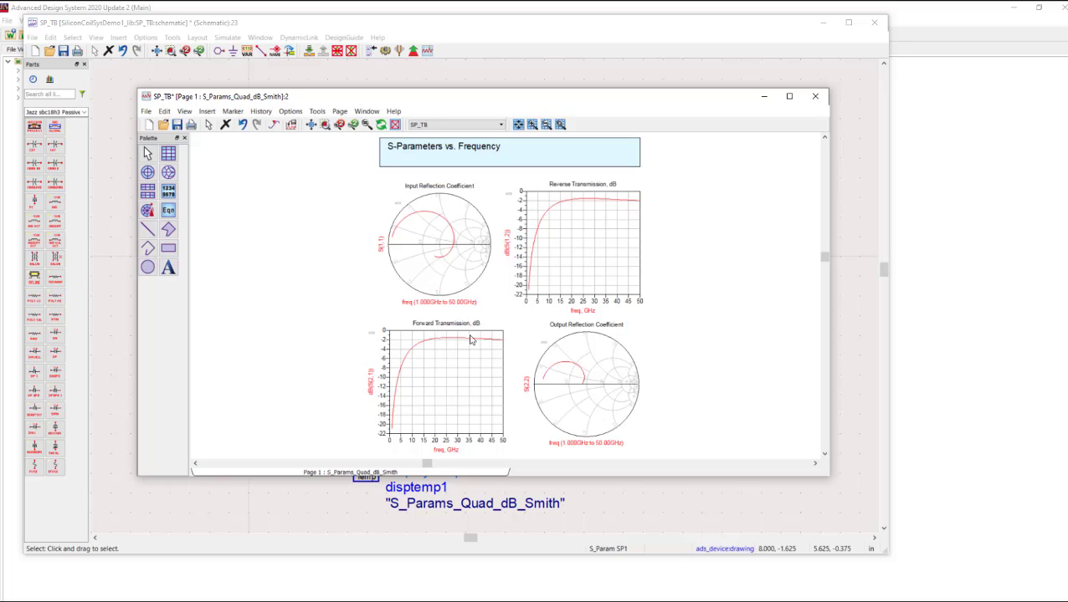
left_click(234, 112)
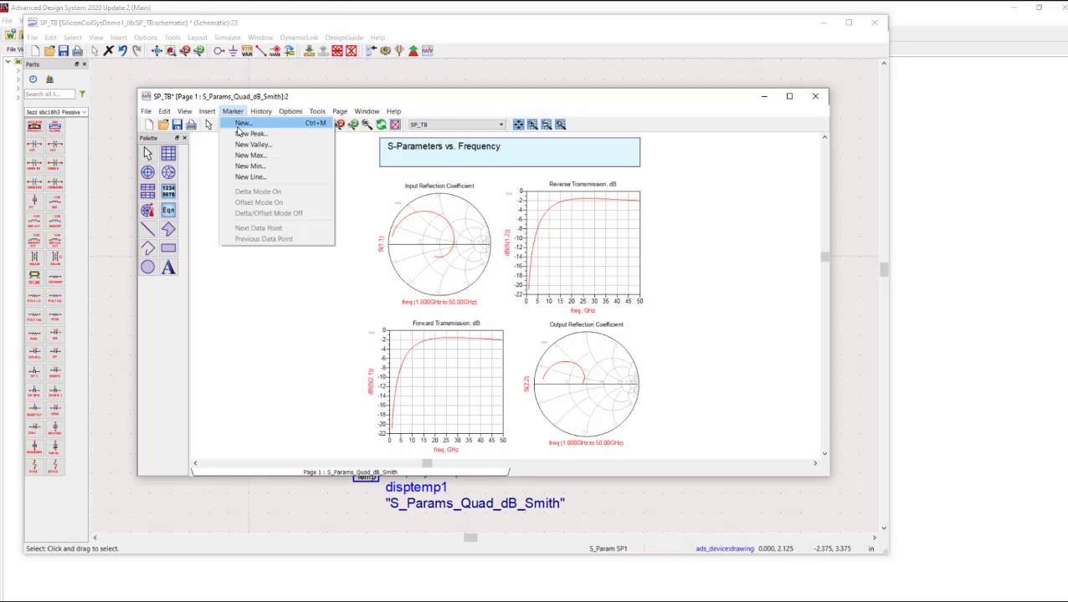
left_click(240, 125)
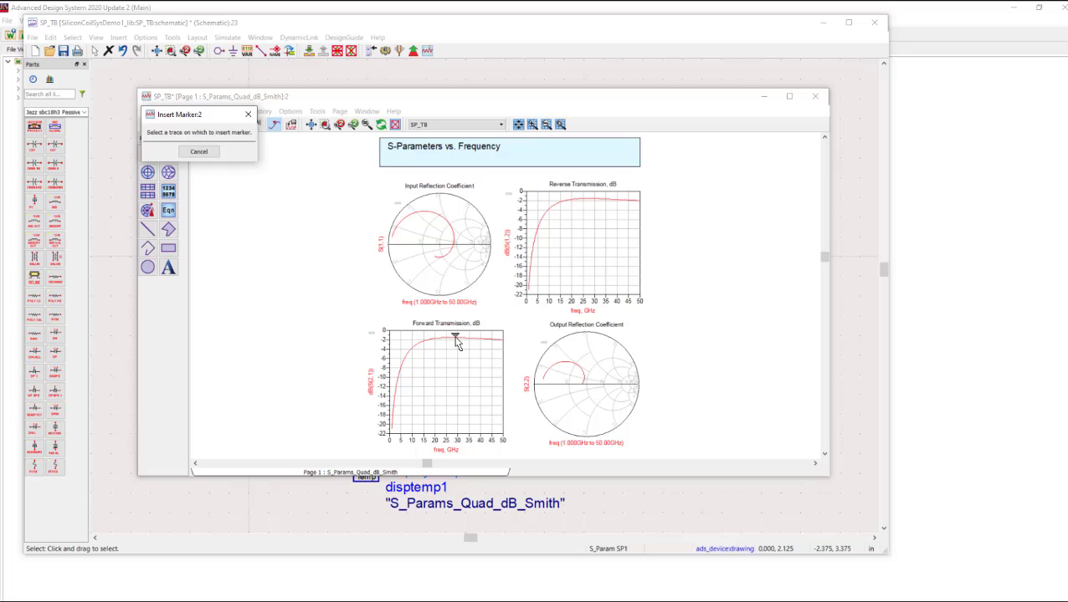
left_click(454, 339)
left_click_drag(414, 313, 323, 349)
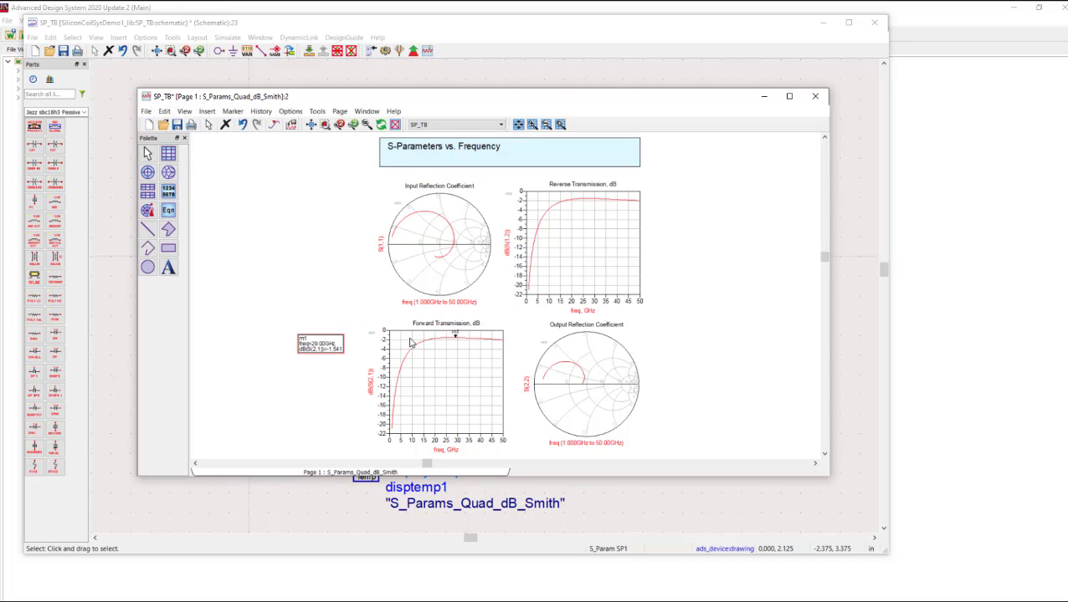
left_click(457, 339)
mouse_move(458, 339)
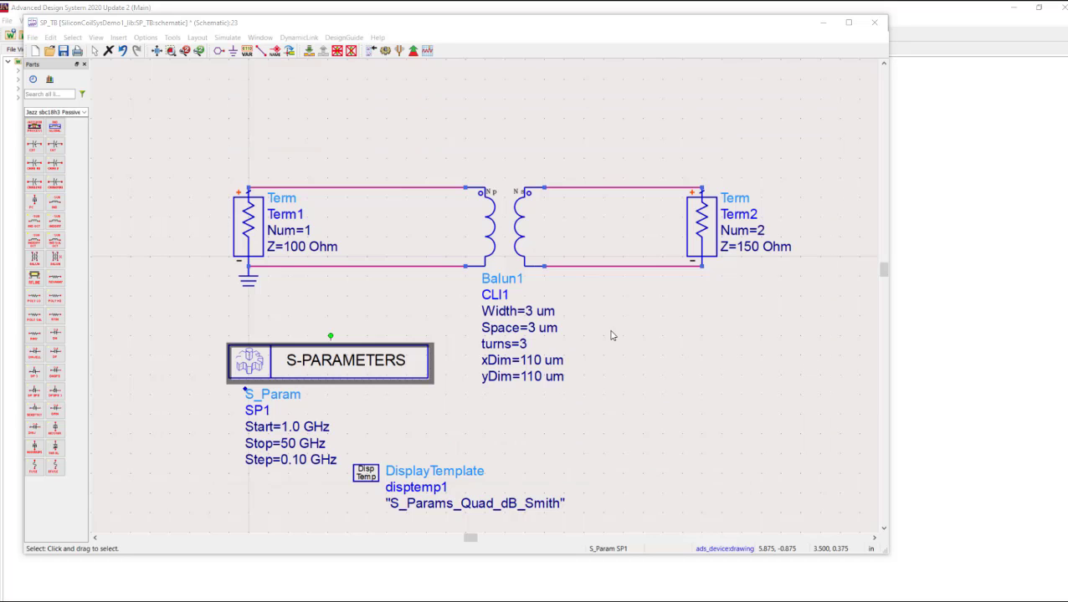
- Change Balun1's yDim to 150 um, re-simulate, close the results, and select Balun1
double_click(537, 378)
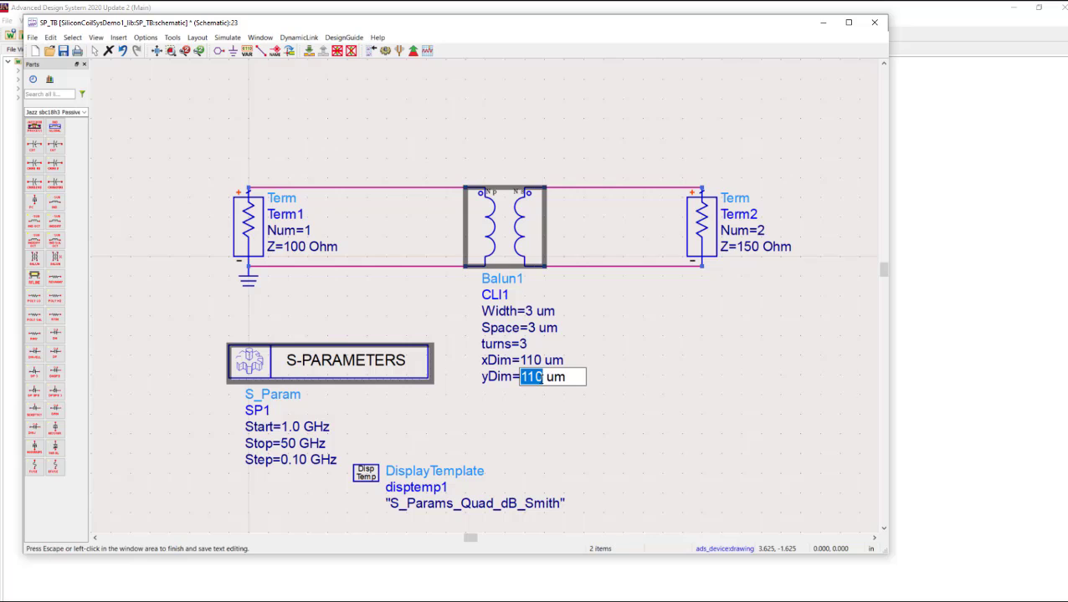
type("150")
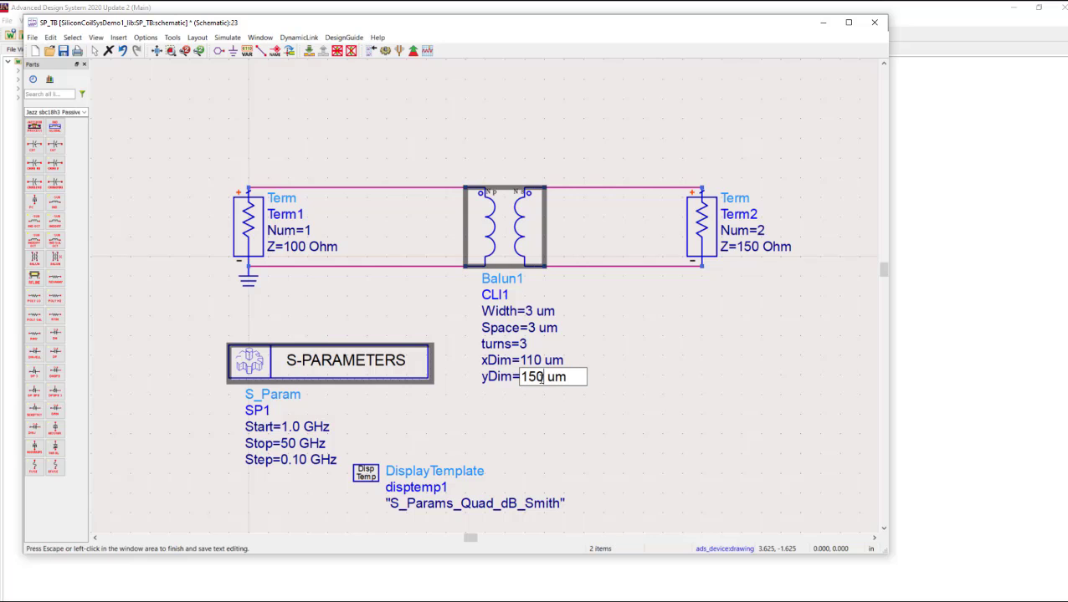
left_click(634, 382)
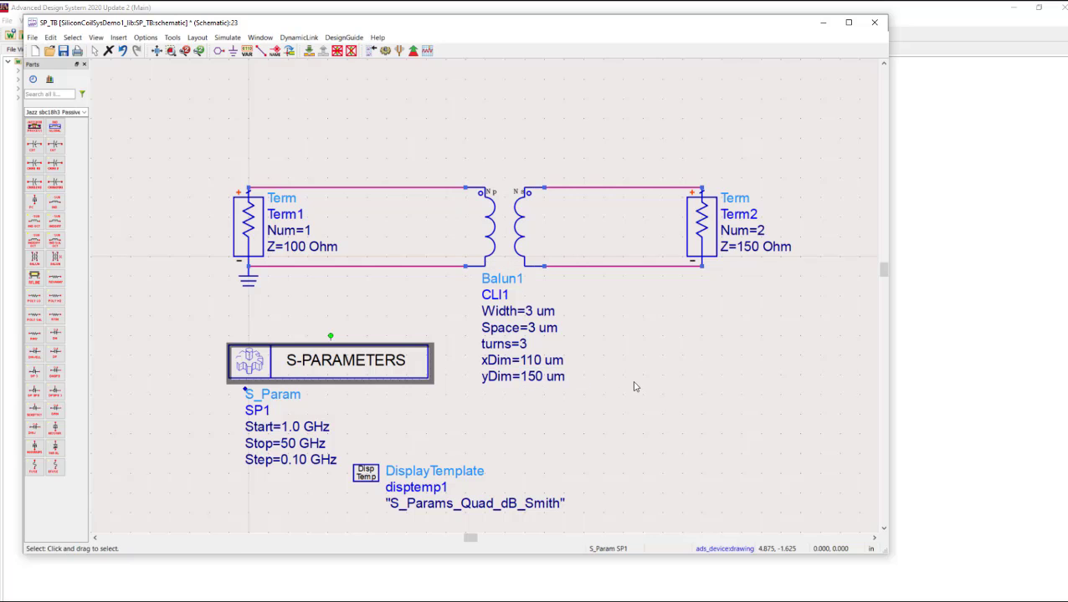
left_click(386, 51)
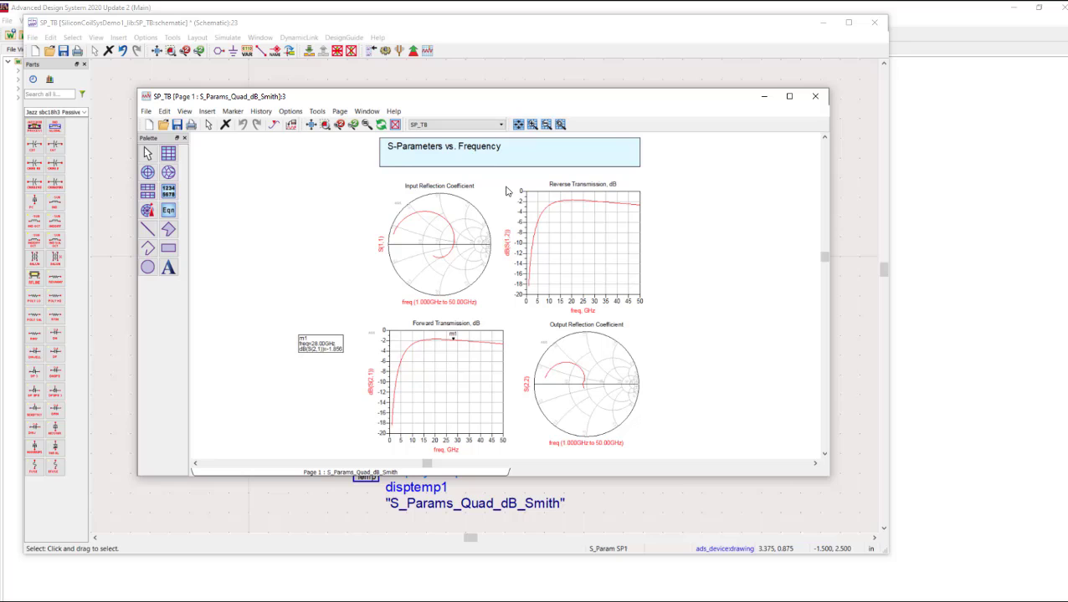
left_click(815, 96)
left_click(508, 224)
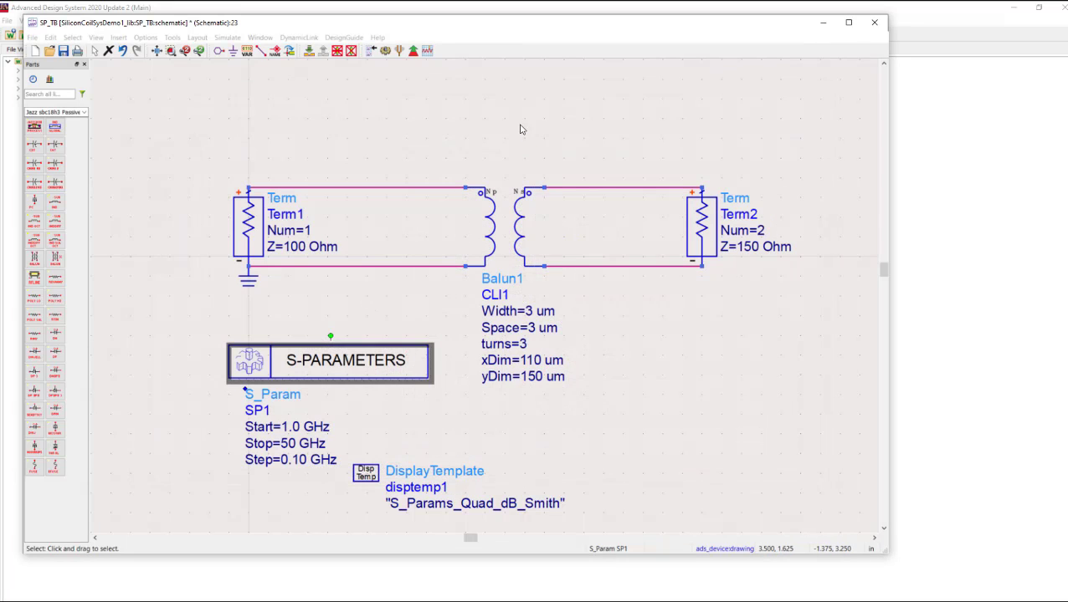
- Replace Balun1 with Balun2 from the Component Library, placed in the gap between the wires
key("Delete")
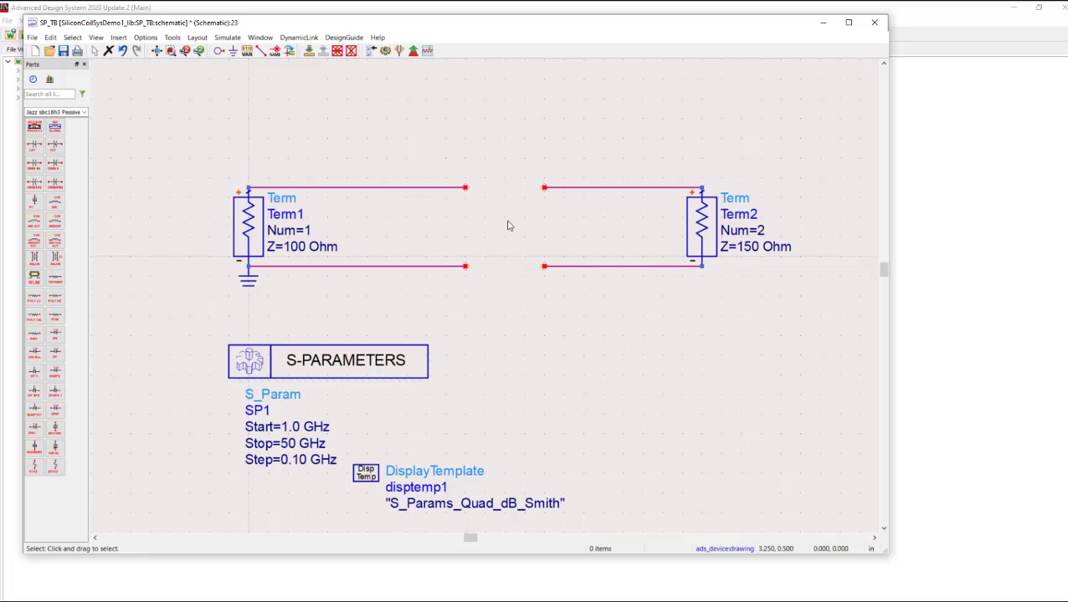
key("ctrl+shift+l")
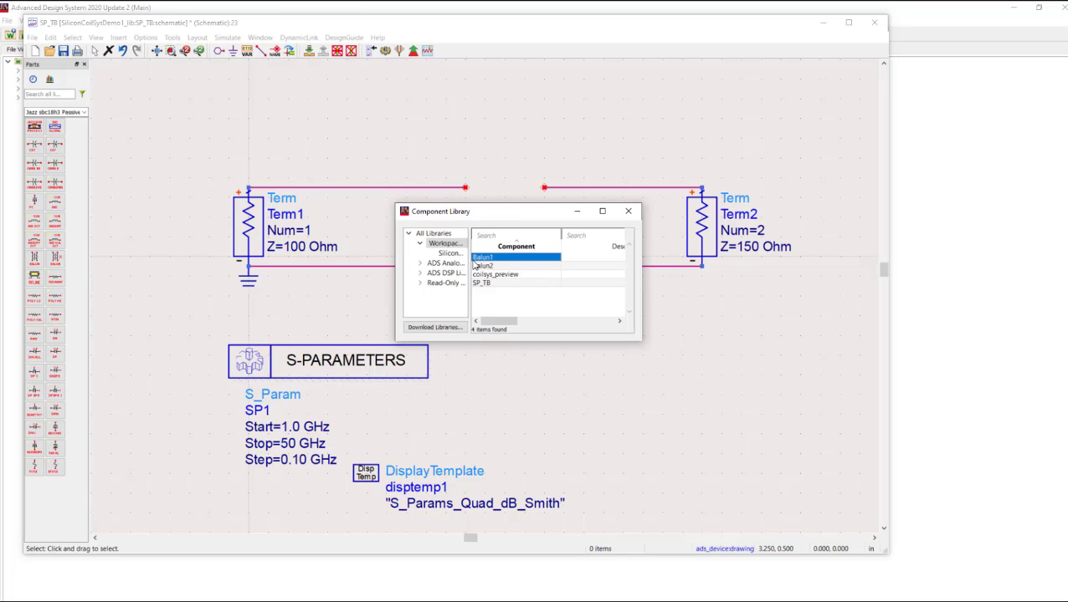
left_click(485, 266)
left_click_drag(486, 270, 495, 165)
left_click(499, 166)
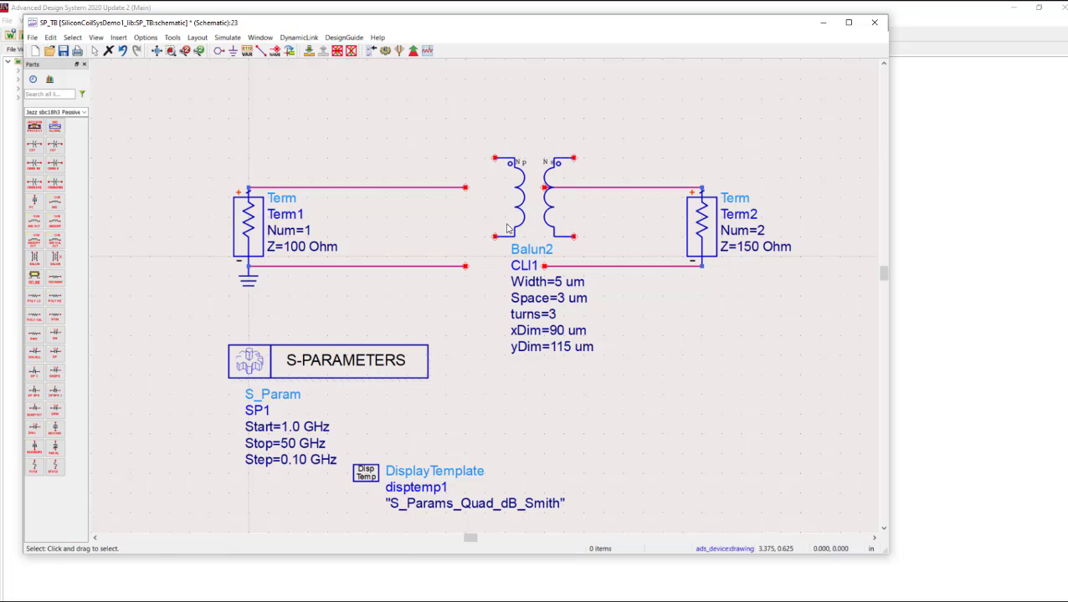
left_click_drag(513, 200, 473, 240)
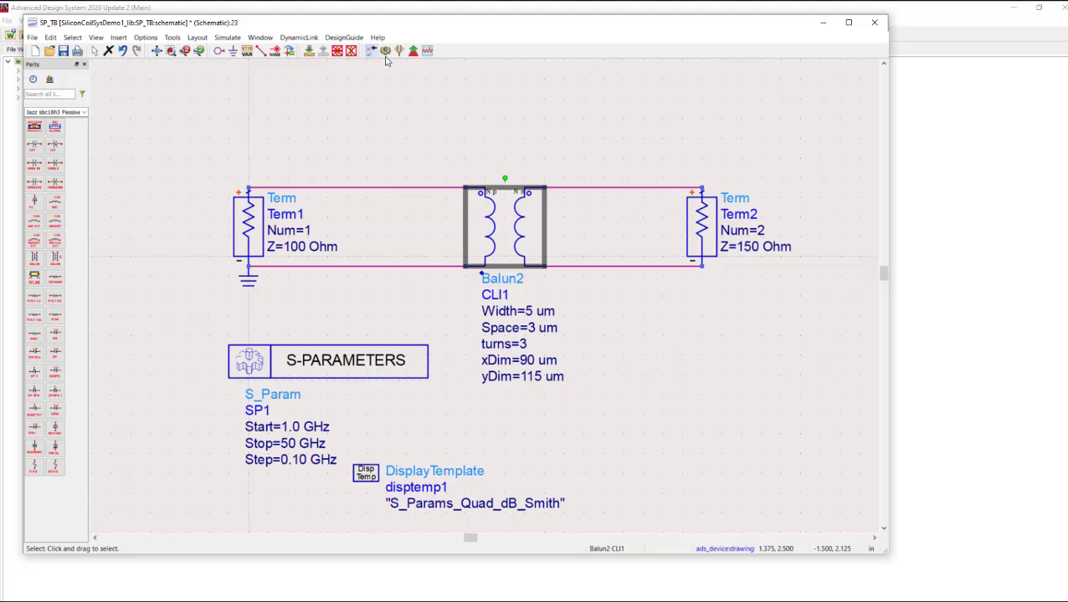
- Simulate the Balun2 circuit, then close the results display and the schematic window
left_click(385, 50)
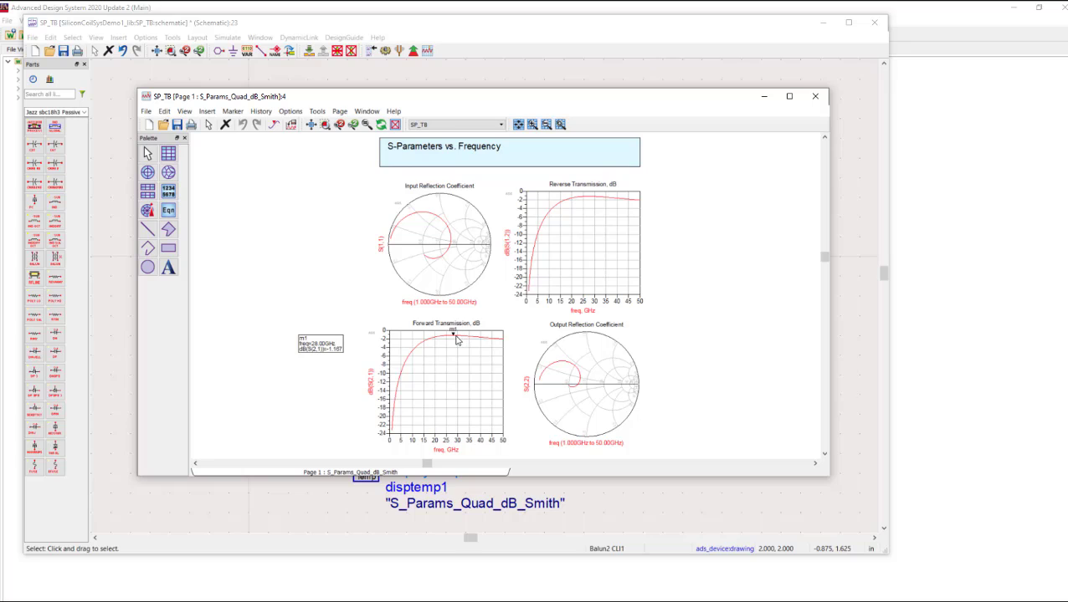
mouse_move(456, 340)
left_click(814, 97)
left_click(873, 21)
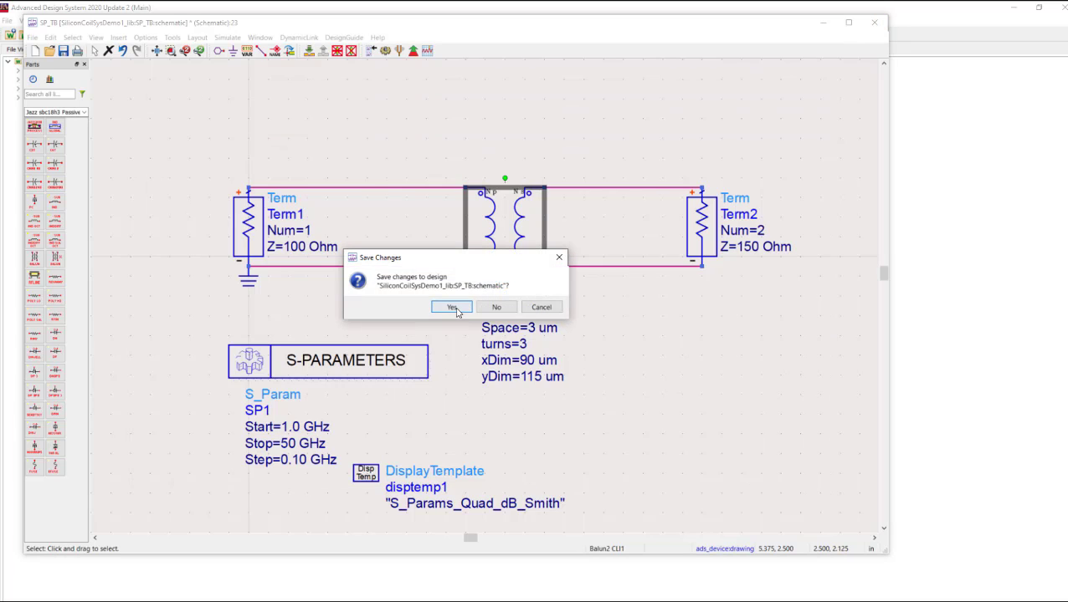
- Save the SP_TB schematic, close the component library, and name a new package library Baluns
left_click(453, 310)
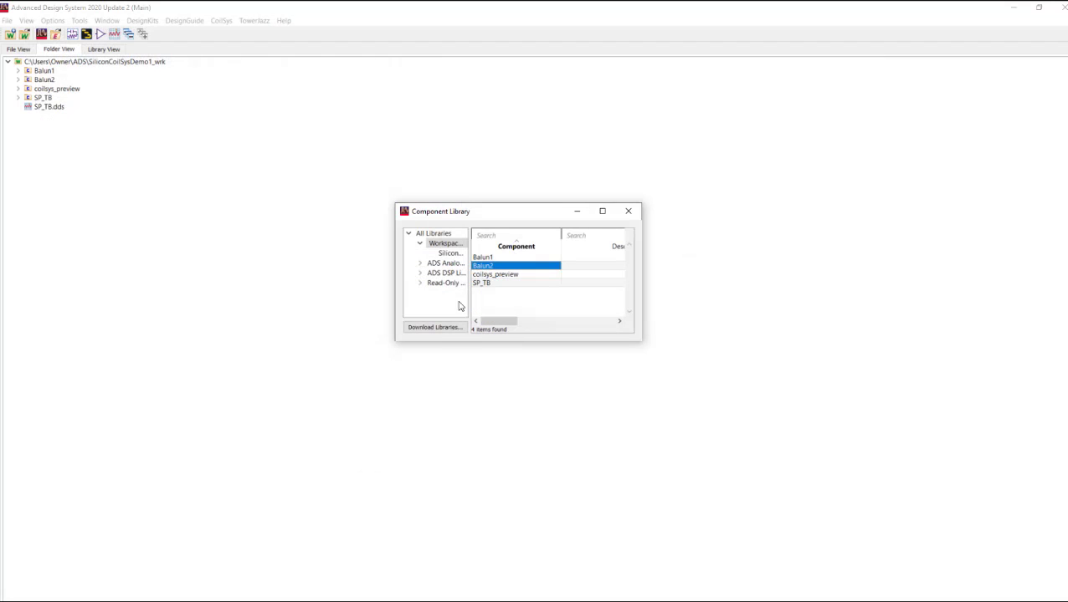
left_click(628, 213)
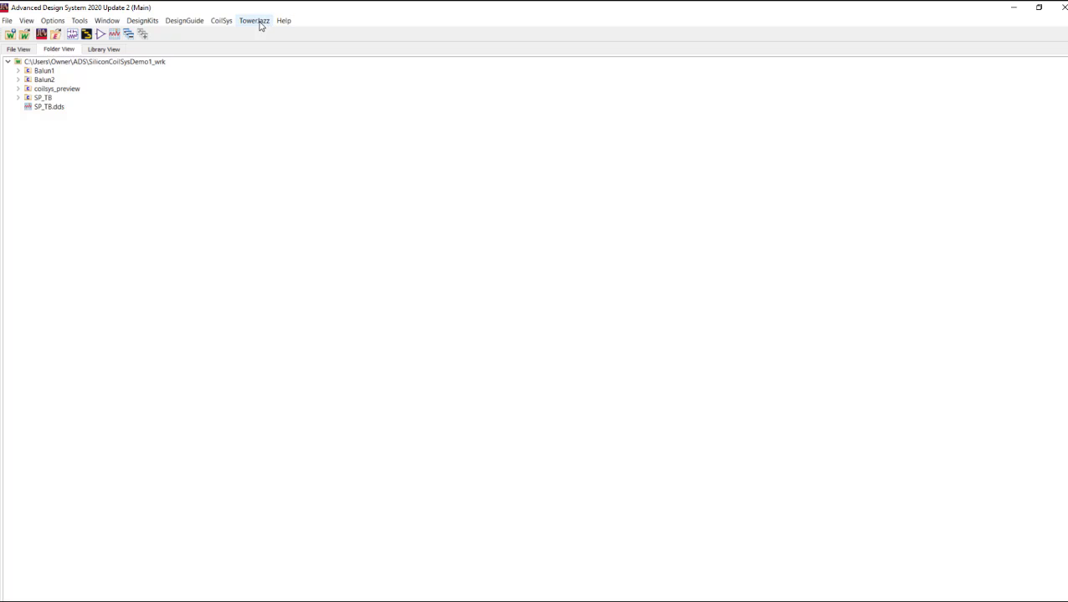
left_click(221, 20)
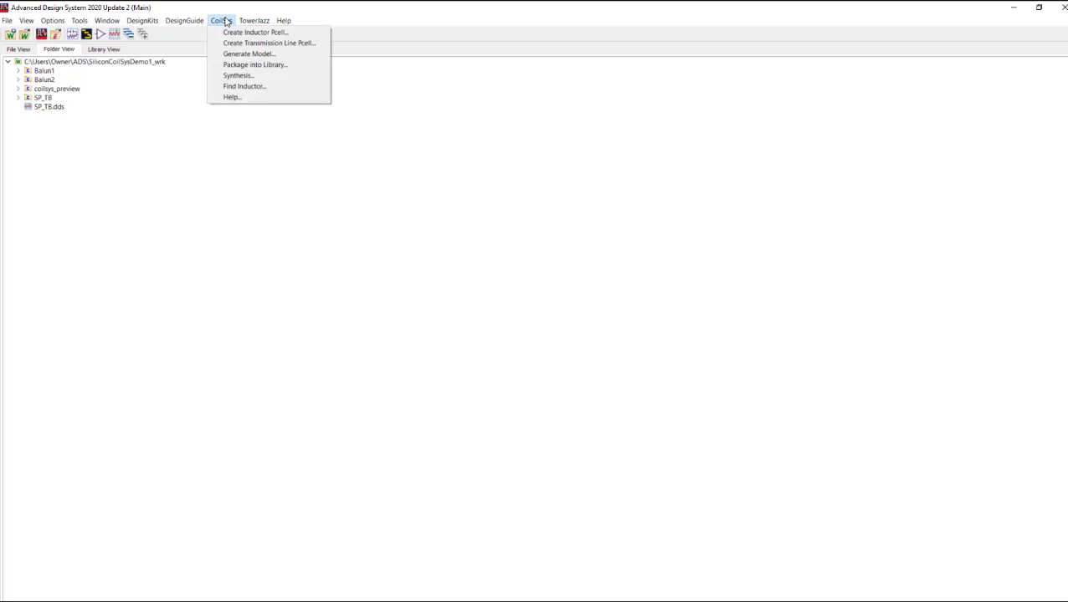
left_click(247, 69)
left_click(506, 264)
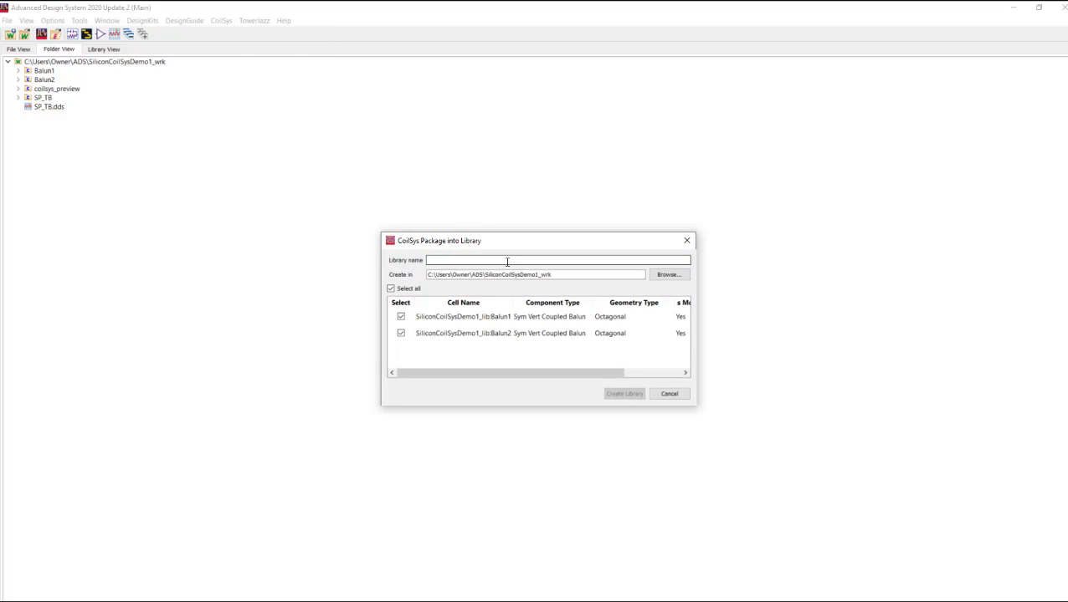
type("S")
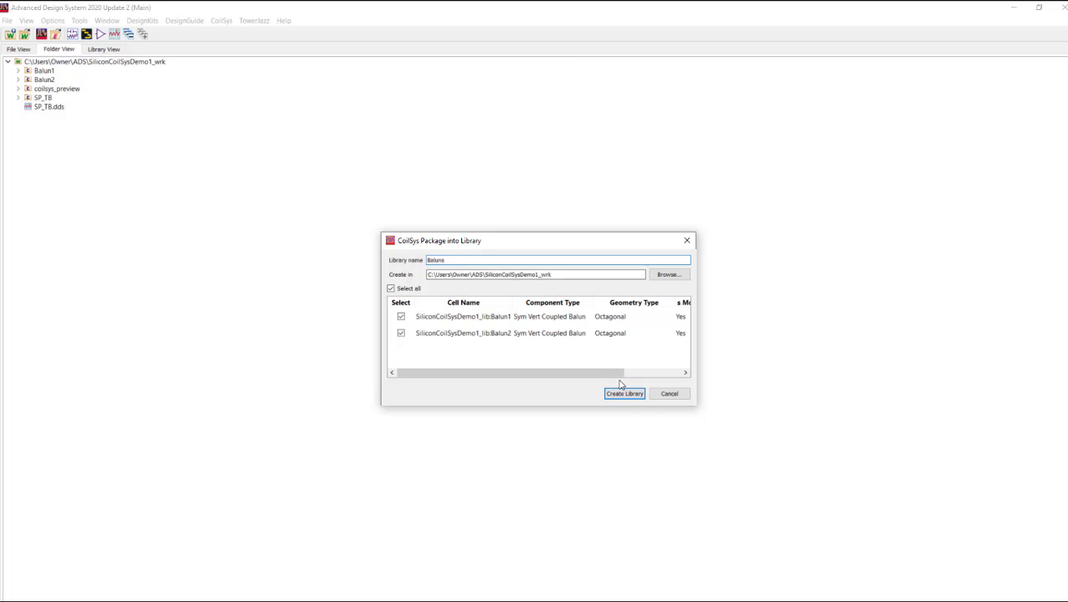
- Set the Baluns package location to C:/Users/Owner/ADS and create it
left_click(667, 278)
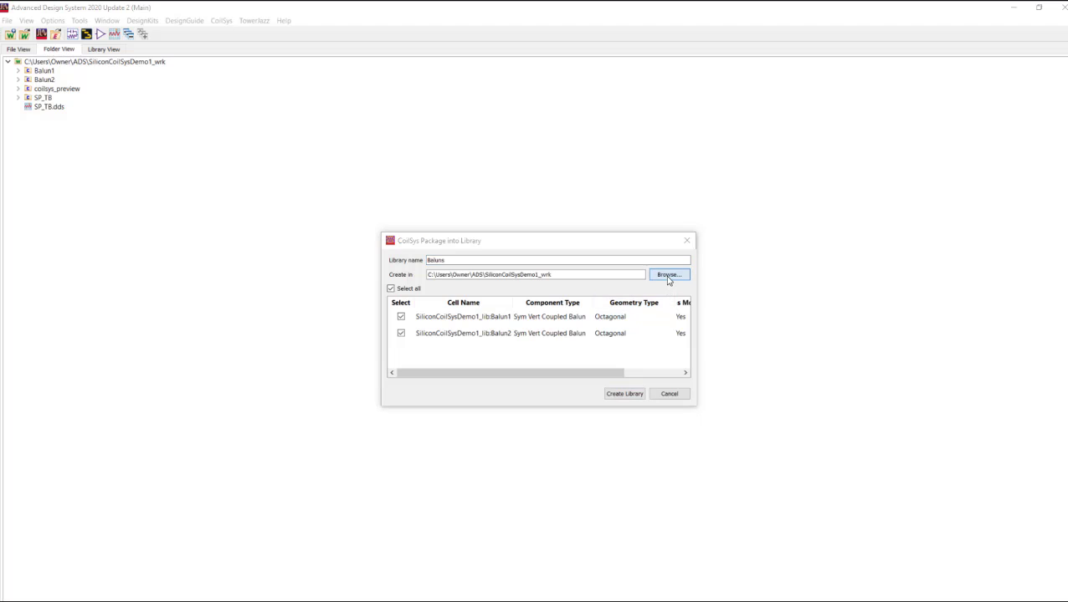
left_click(507, 278)
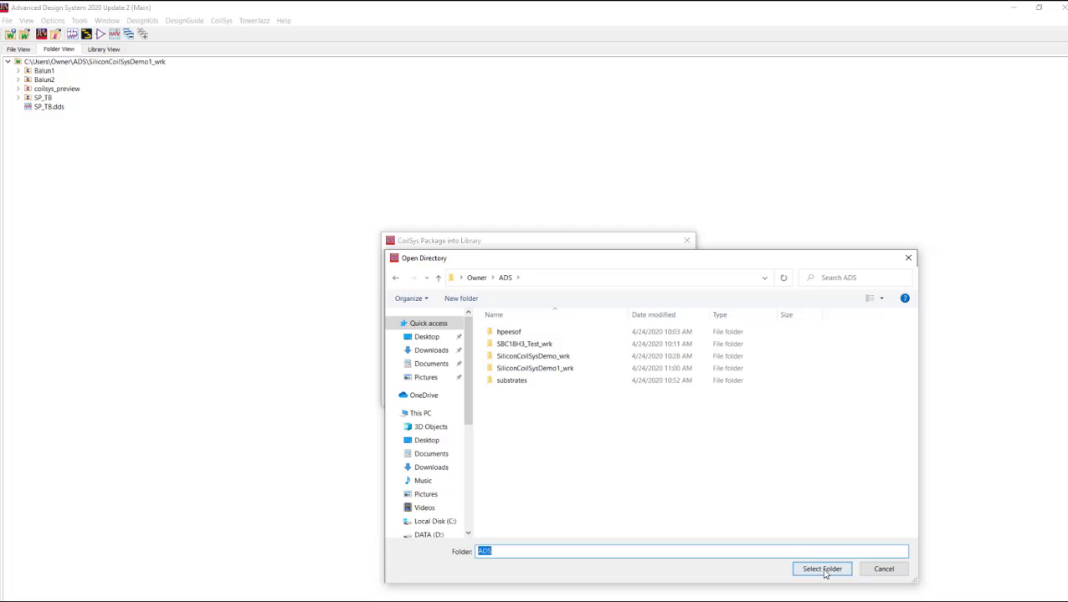
left_click(824, 571)
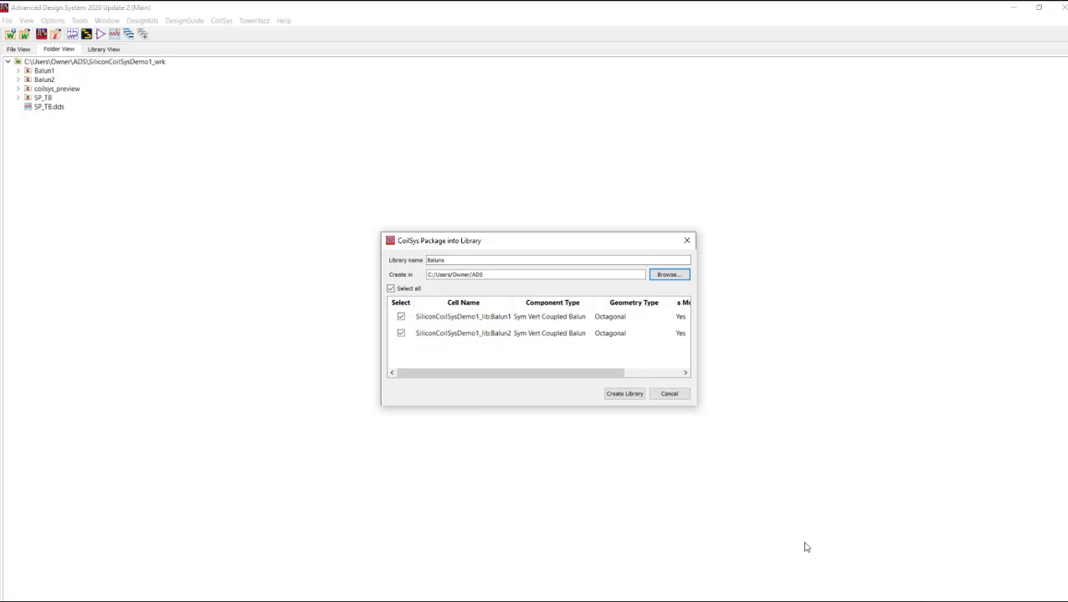
left_click(626, 397)
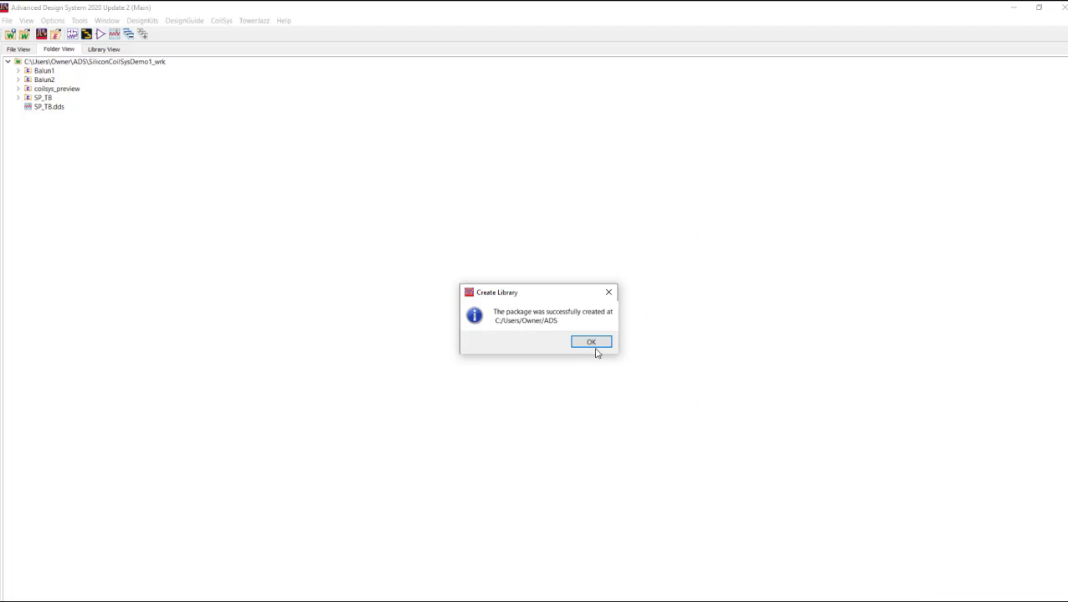
left_click(590, 344)
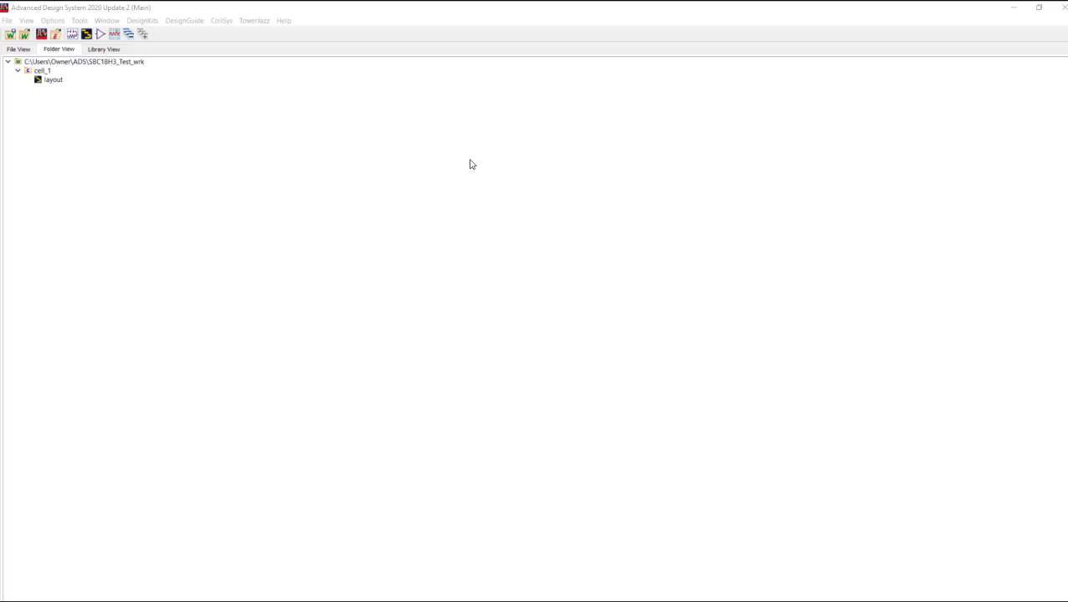
double_click(50, 80)
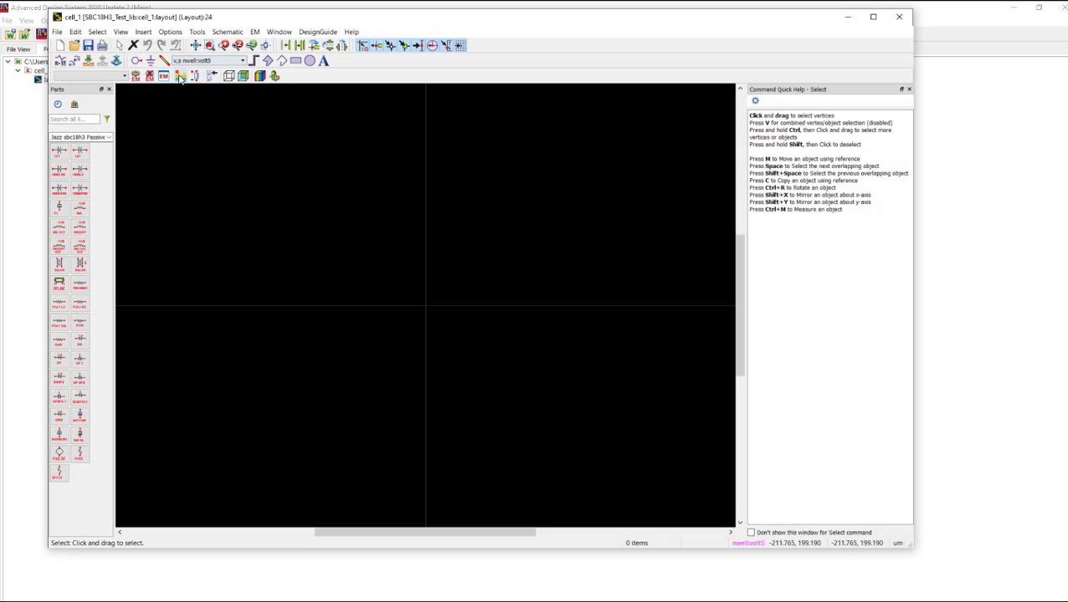
left_click(183, 78)
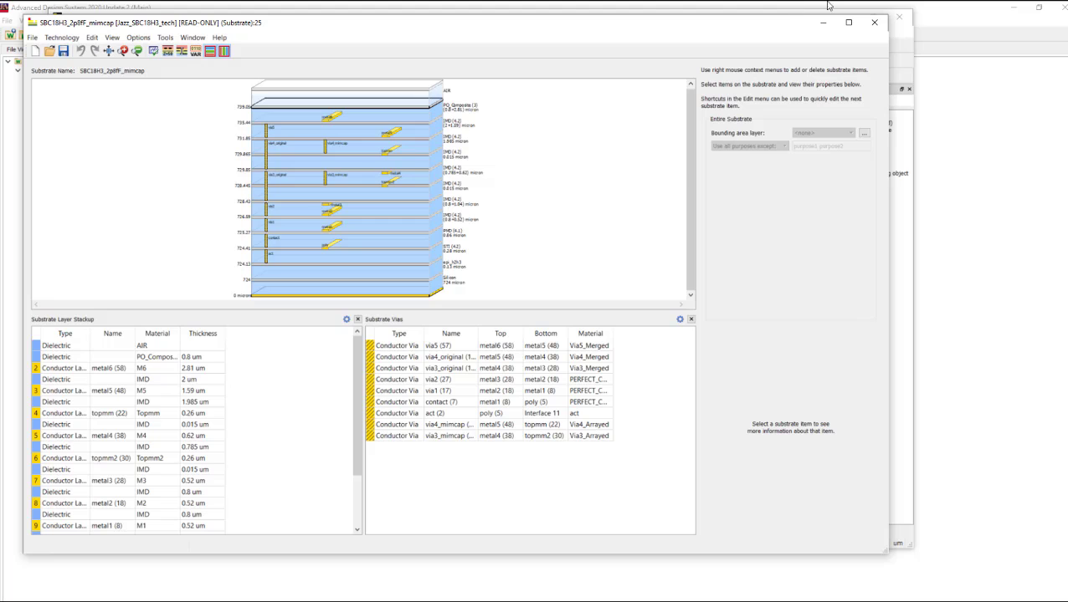
left_click(875, 21)
left_click(898, 14)
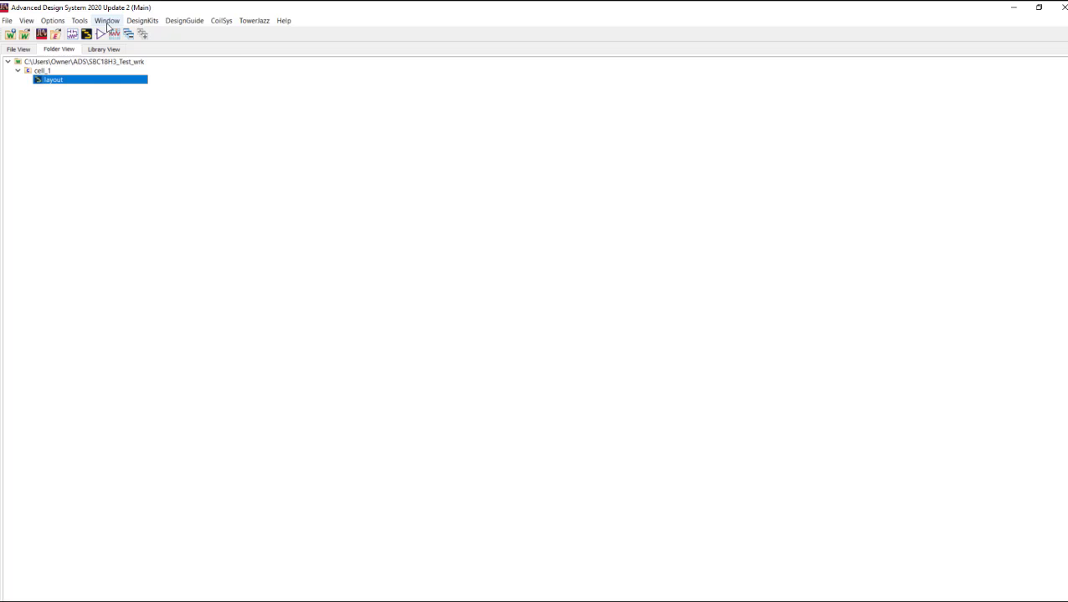
- Add ADS\Baluns\lib.defs as a library definition file to SBC18H3_Test_wrk via Manage Libraries
left_click(142, 20)
left_click(166, 55)
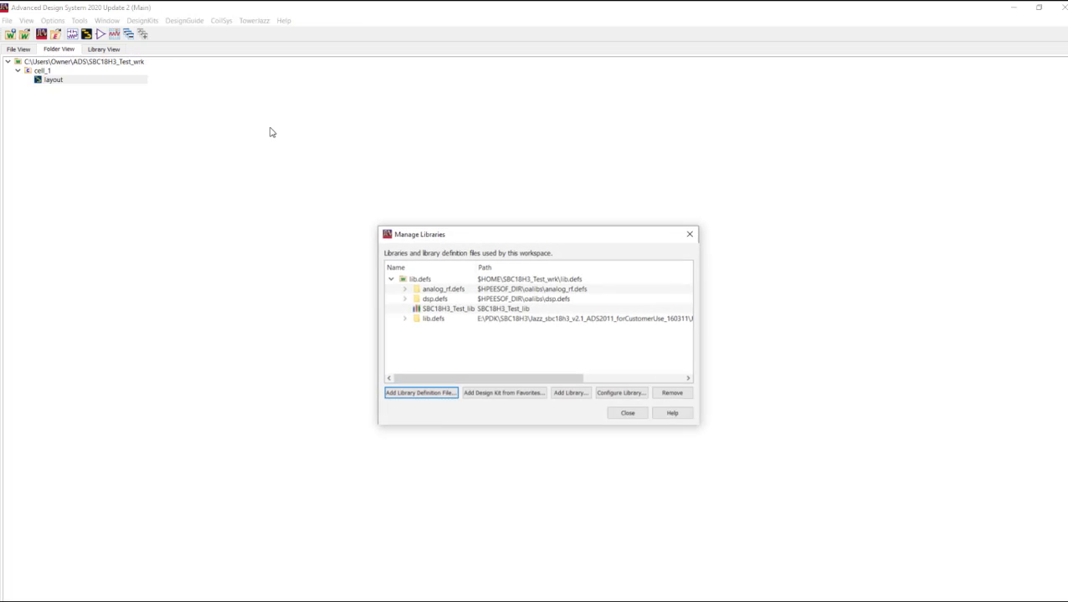
left_click(431, 393)
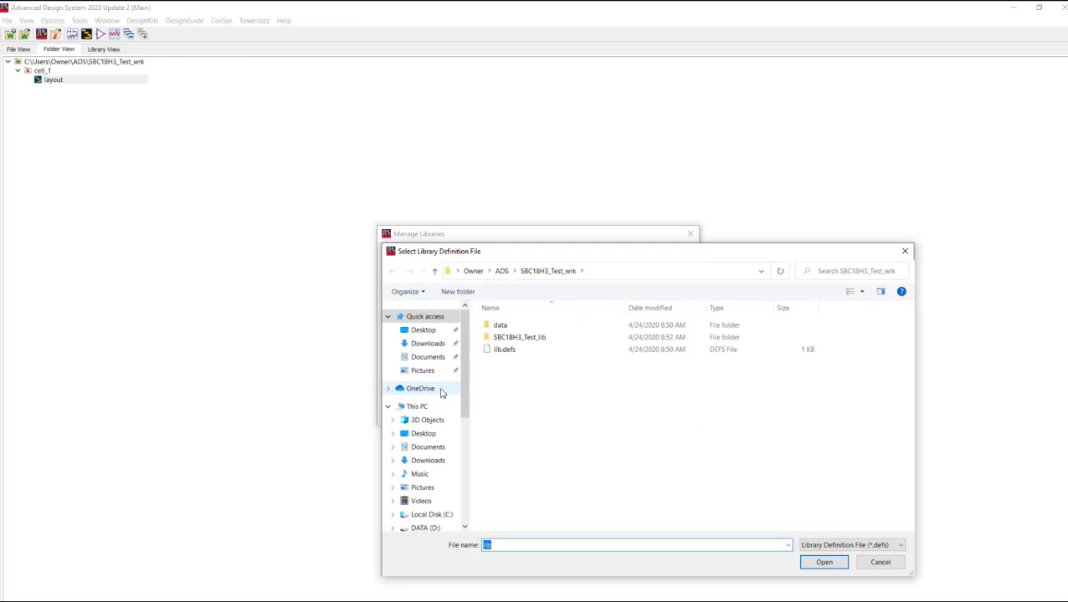
left_click(502, 271)
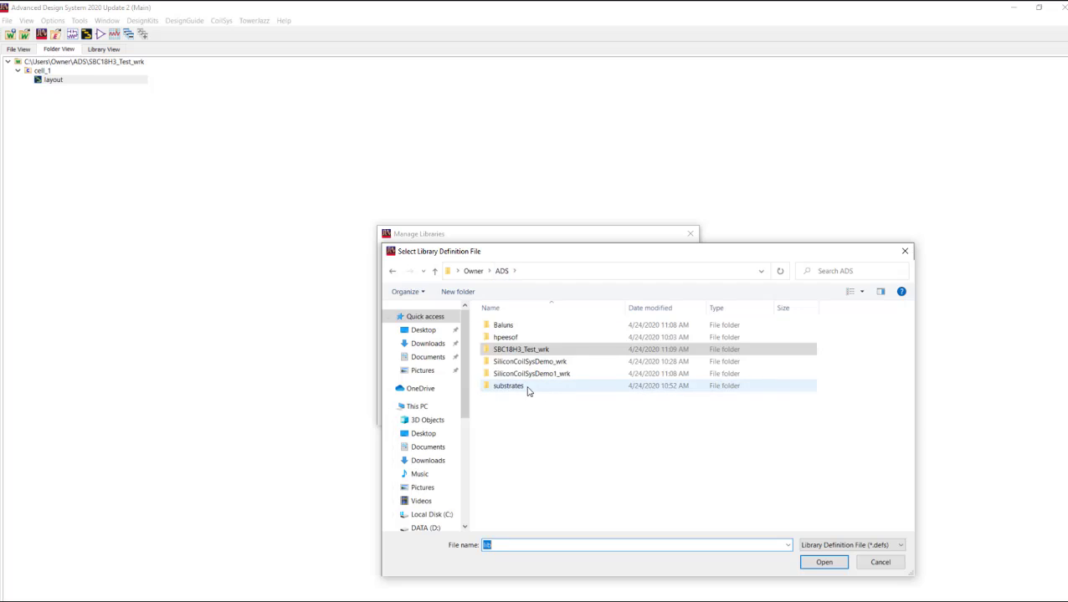
double_click(502, 327)
left_click(503, 336)
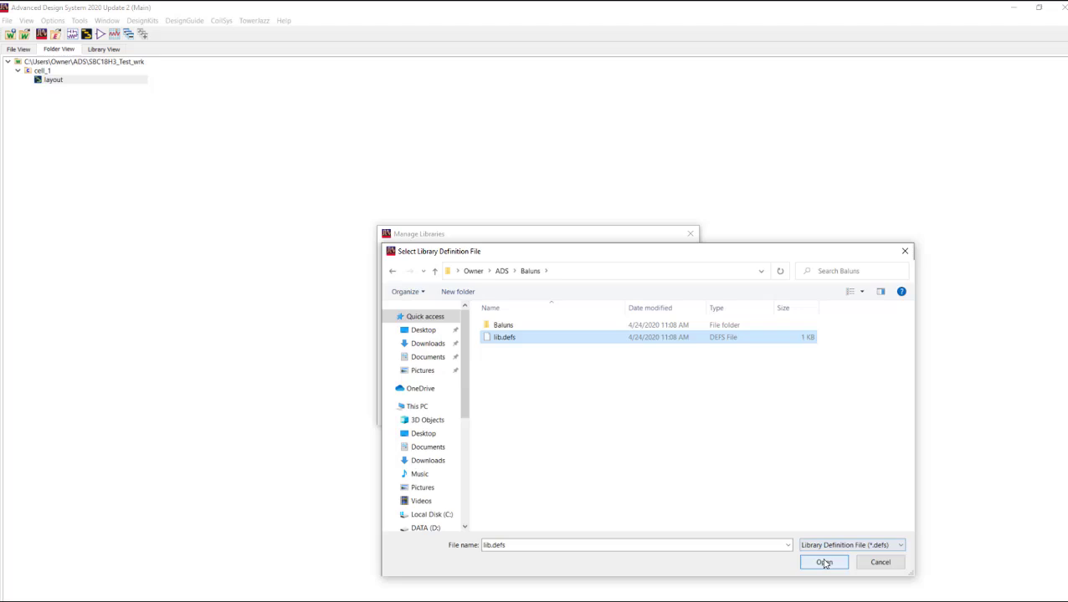
left_click(822, 562)
left_click(627, 413)
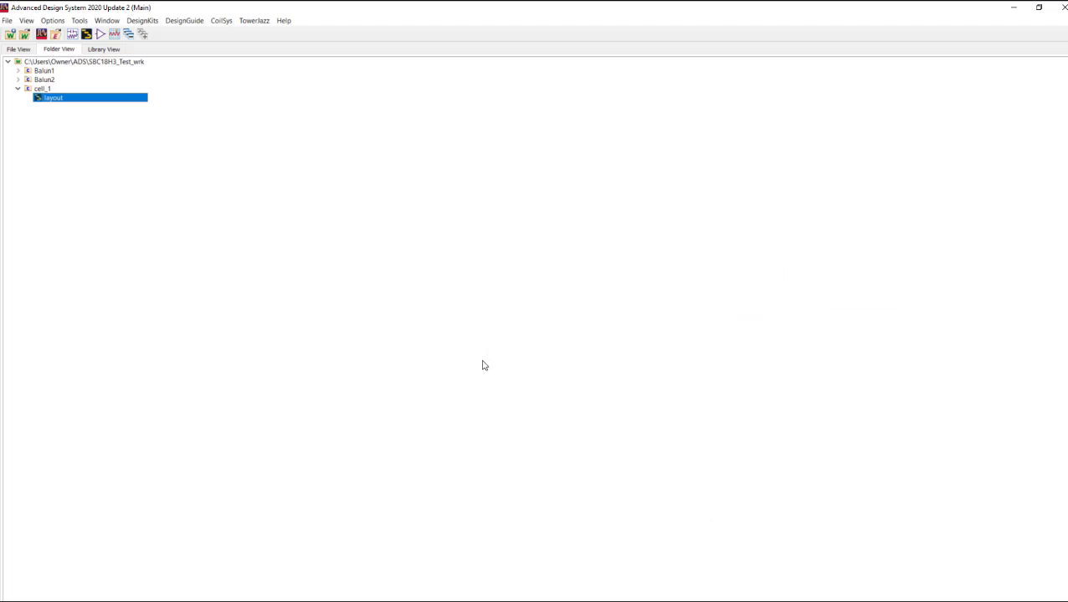
left_click(13, 88)
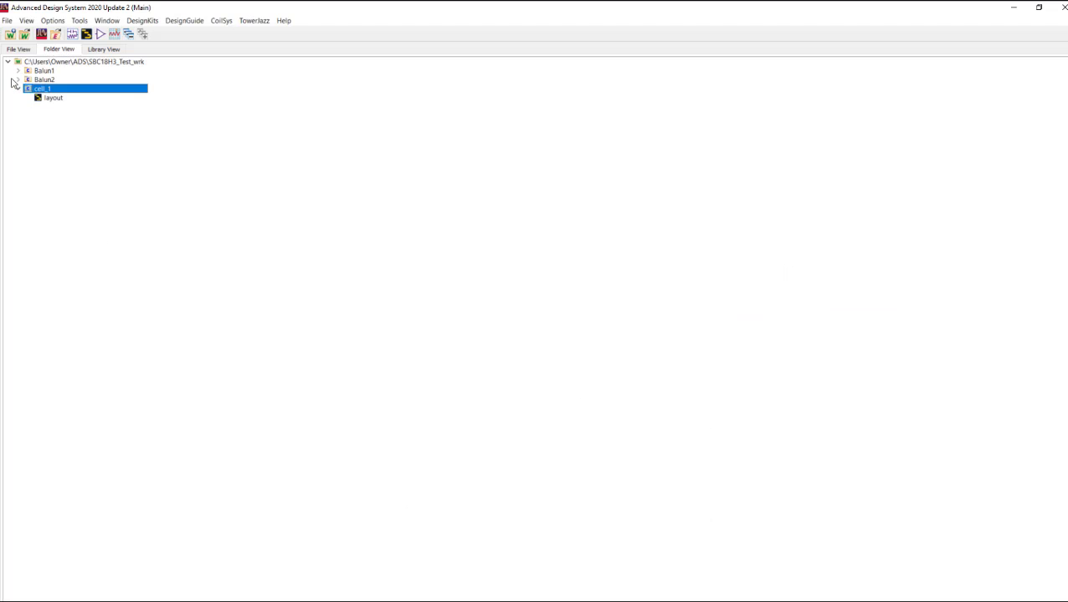
- Expand Balun2, open and close its layout, then check its emModel Database tab
left_click(18, 80)
double_click(49, 108)
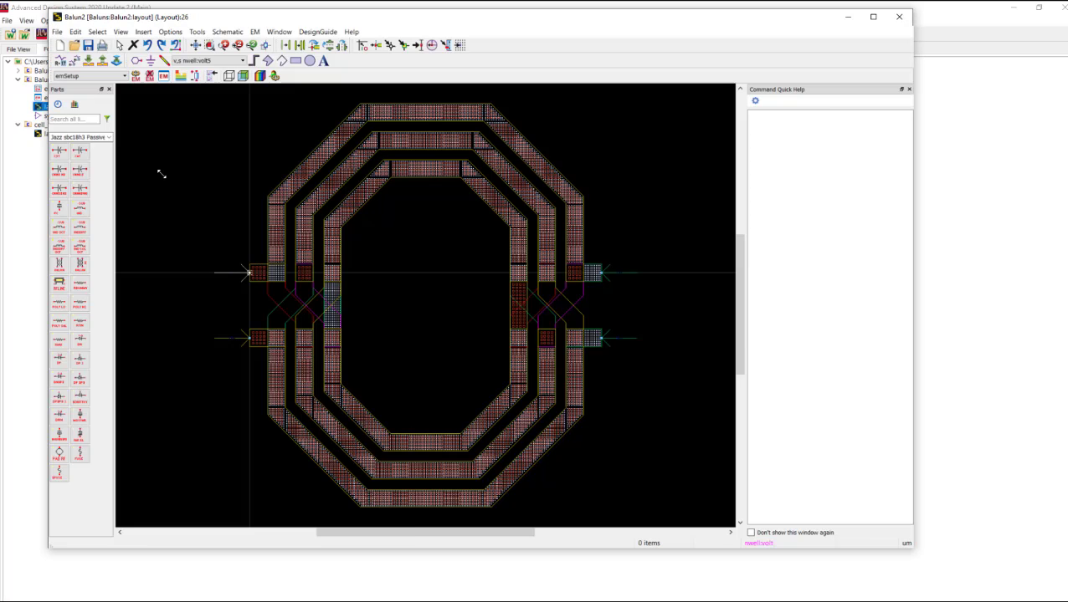
left_click(898, 17)
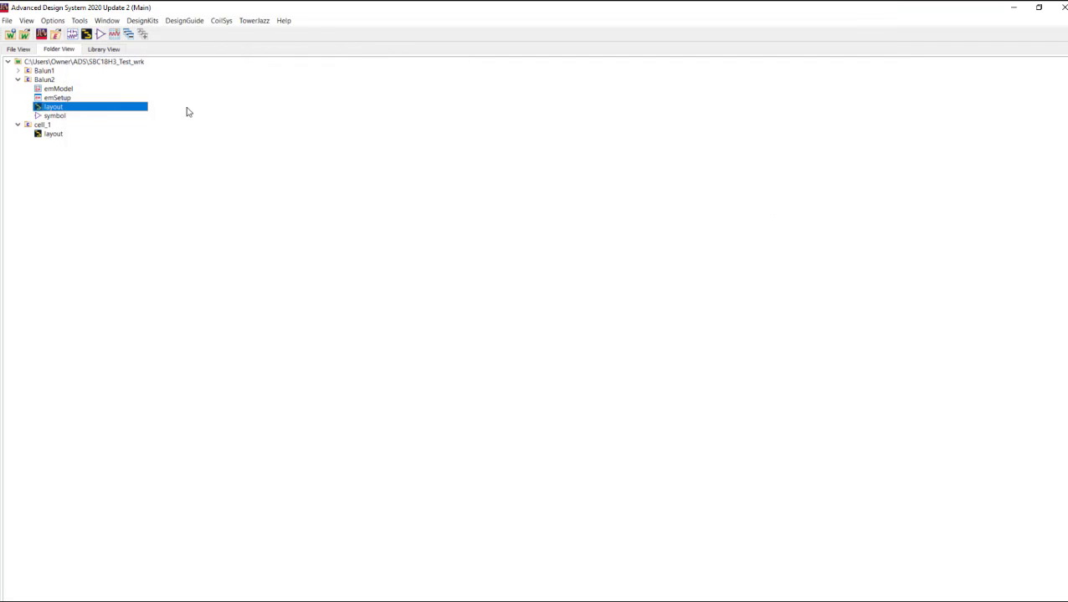
double_click(55, 90)
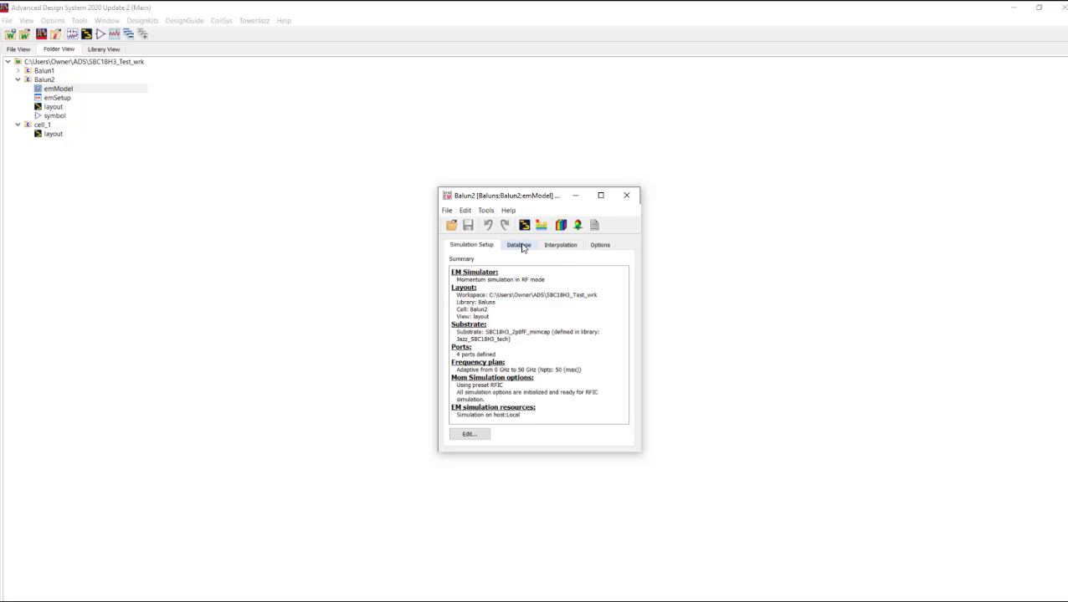
left_click(519, 245)
key("alt+F4")
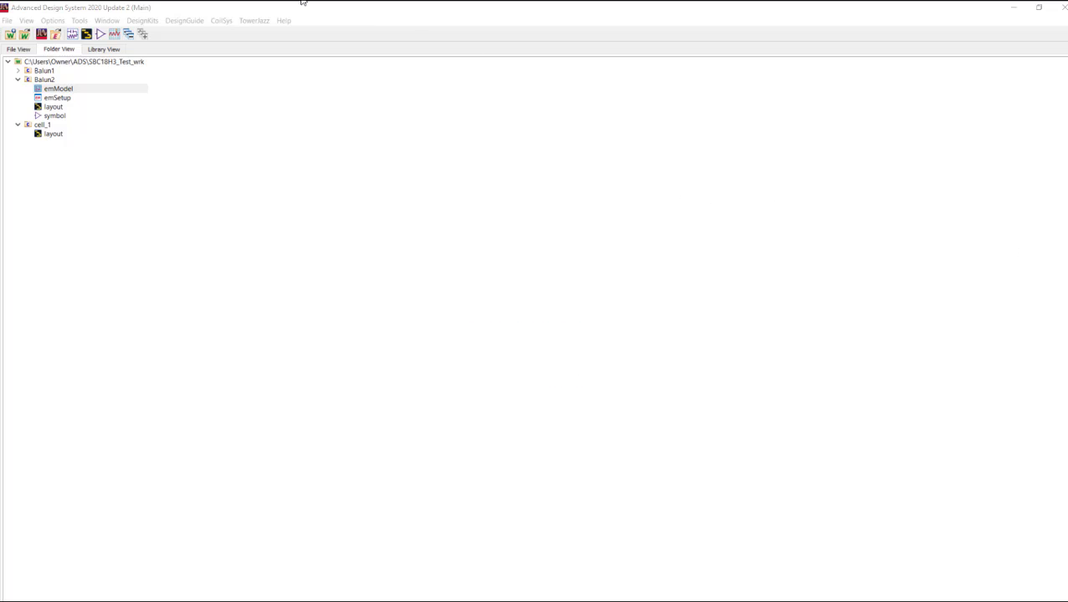
- Open CoilSys Help and scroll down to the Creating Workspace for CoilSys section
left_click(216, 20)
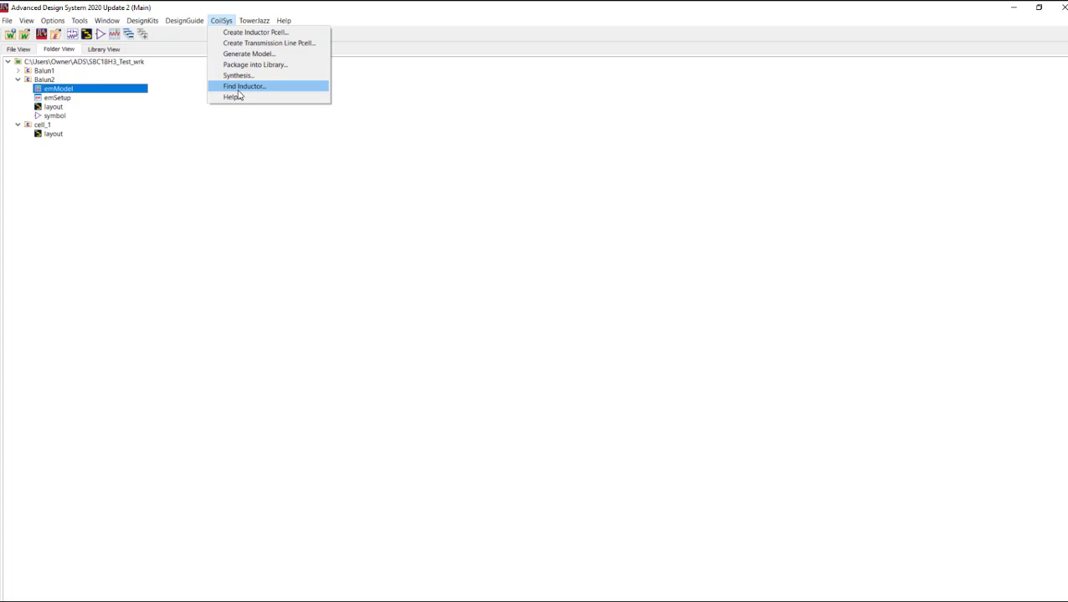
left_click(237, 97)
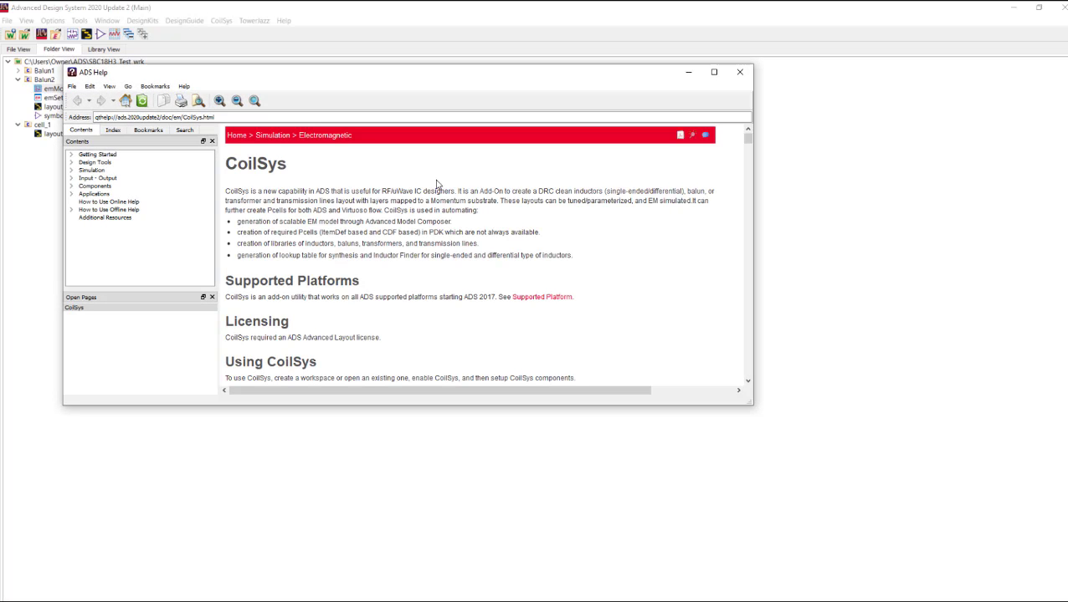
scroll(440, 199, "down", 8)
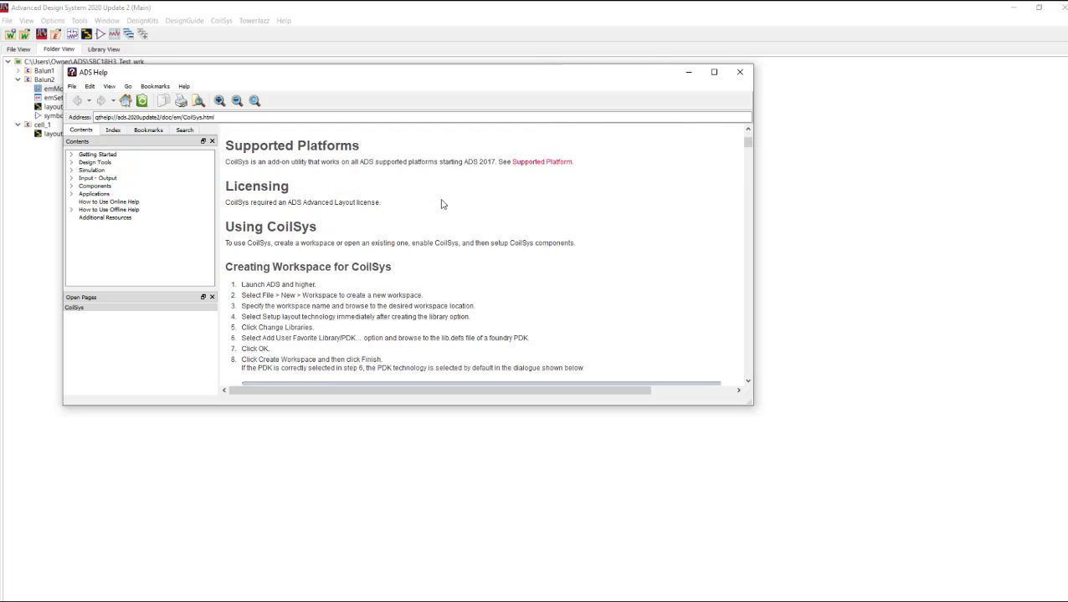
scroll(441, 199, "down", 2)
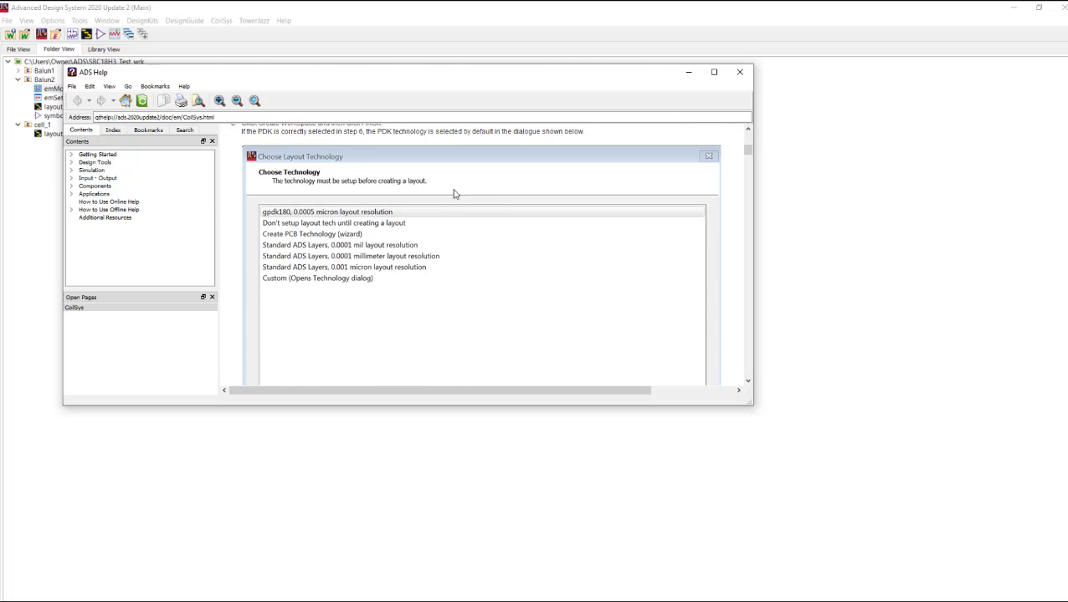